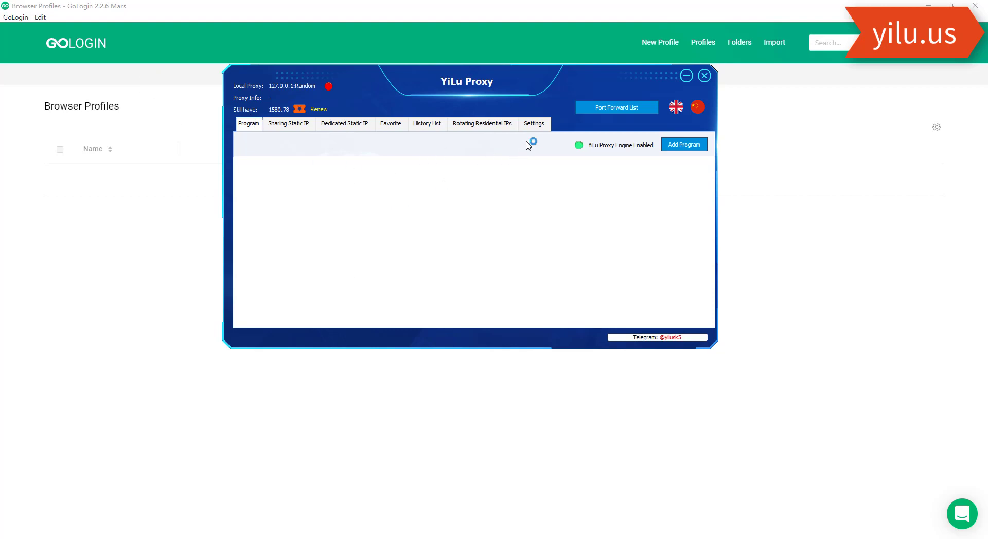
# Save the YiLu Proxy engine setting as Other Proxy Tools and bring up the dedicated static IP list.
pyautogui.click(534, 128)
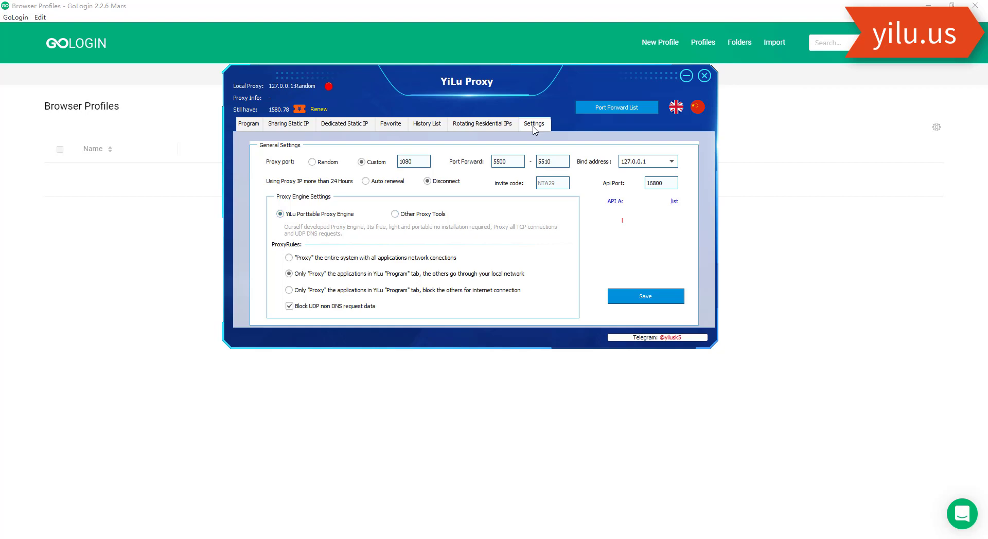
pyautogui.click(396, 214)
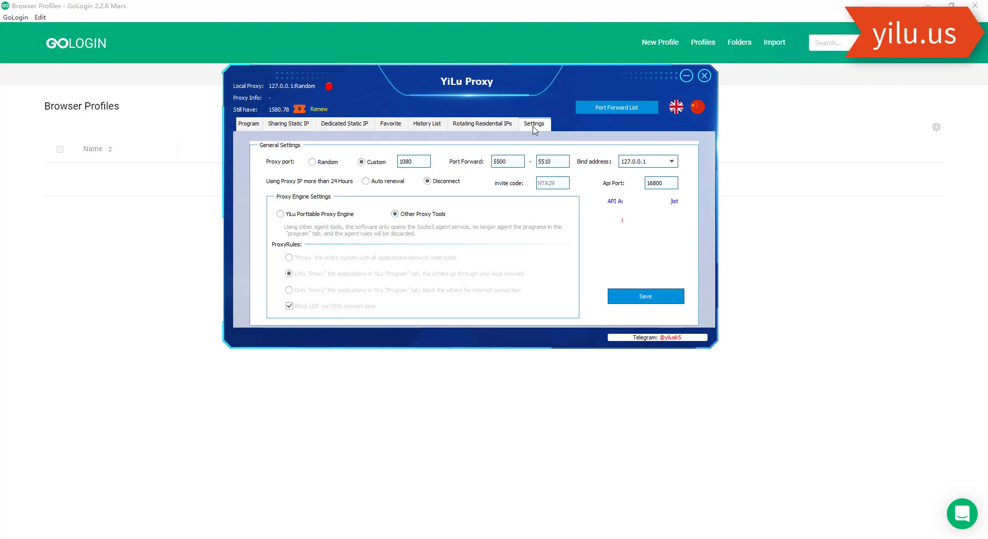
pyautogui.click(645, 296)
pyautogui.click(289, 124)
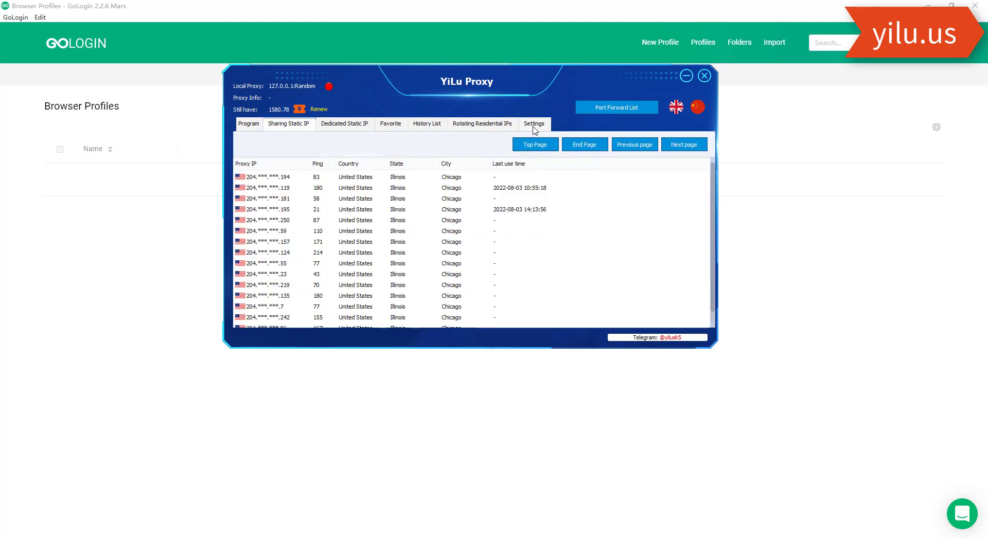
pyautogui.click(344, 124)
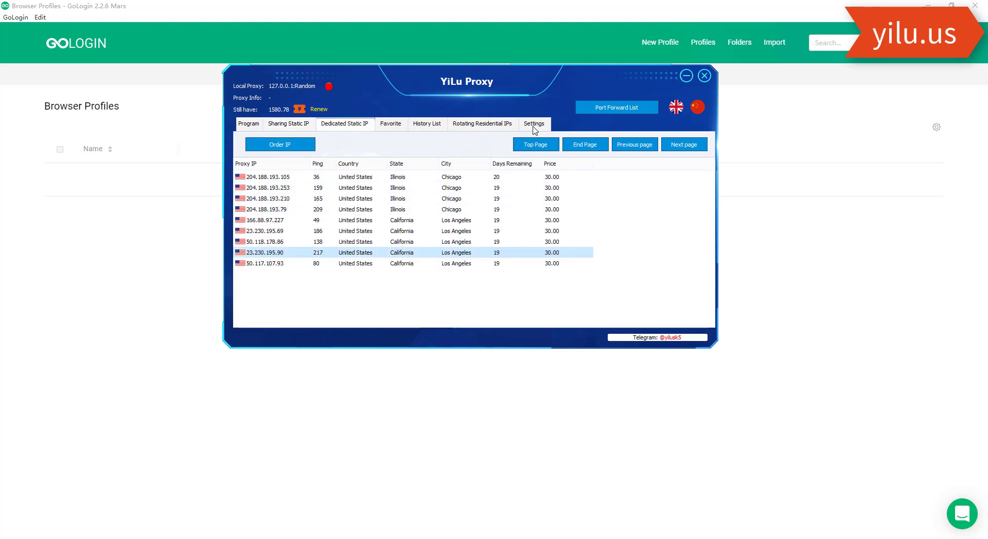
# Switch to GoLogin and start a new browser profile named yiluproxy1.
pyautogui.click(149, 215)
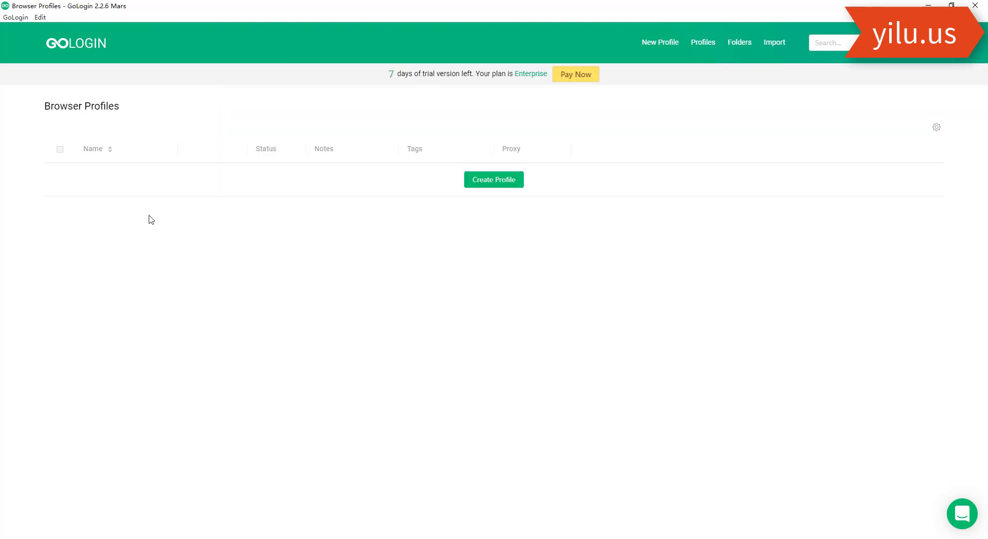
pyautogui.click(487, 186)
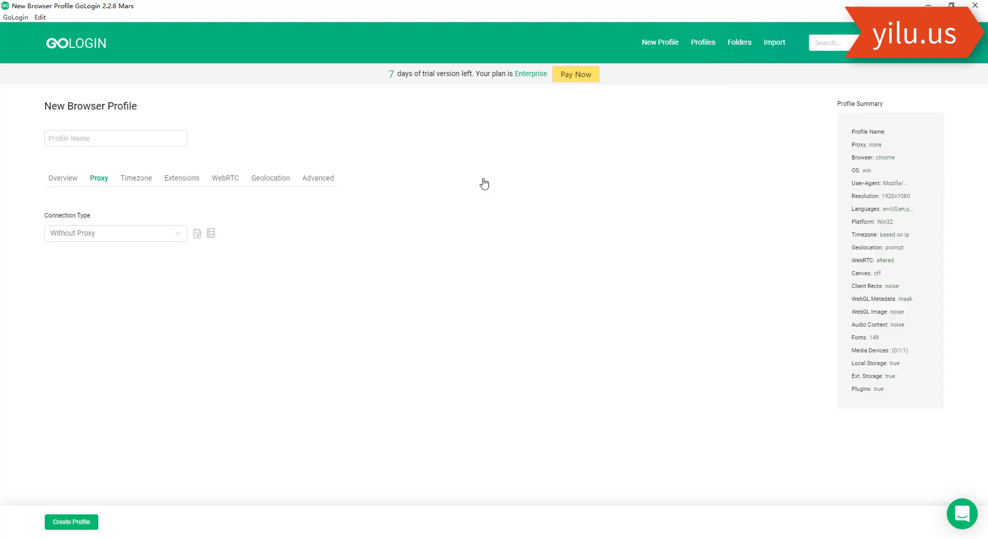
pyautogui.click(95, 143)
pyautogui.write('yilu')
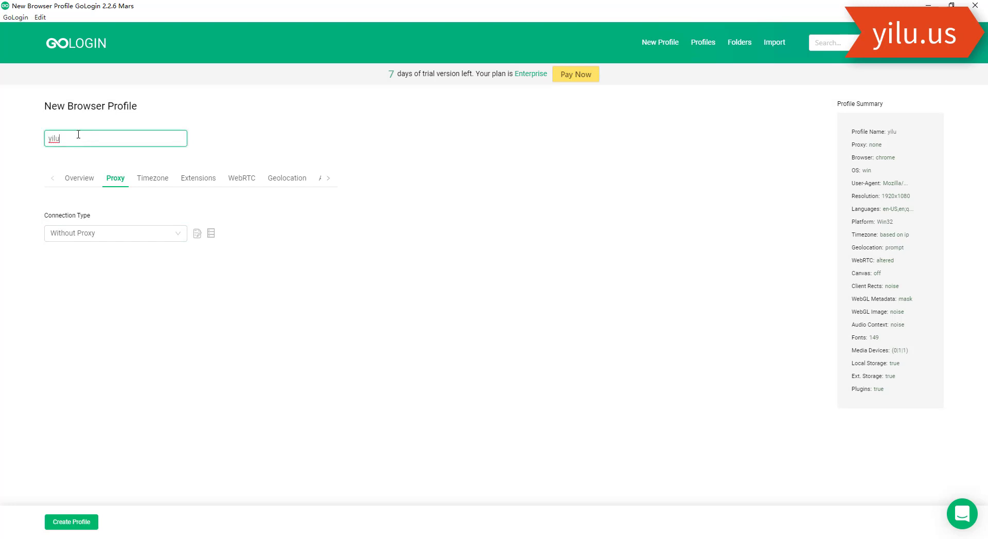
pyautogui.write('proxy1')
# Set the profile's connection type to Socks 5 Proxy with 127.0.0.1 as the proxy host.
pyautogui.click(105, 243)
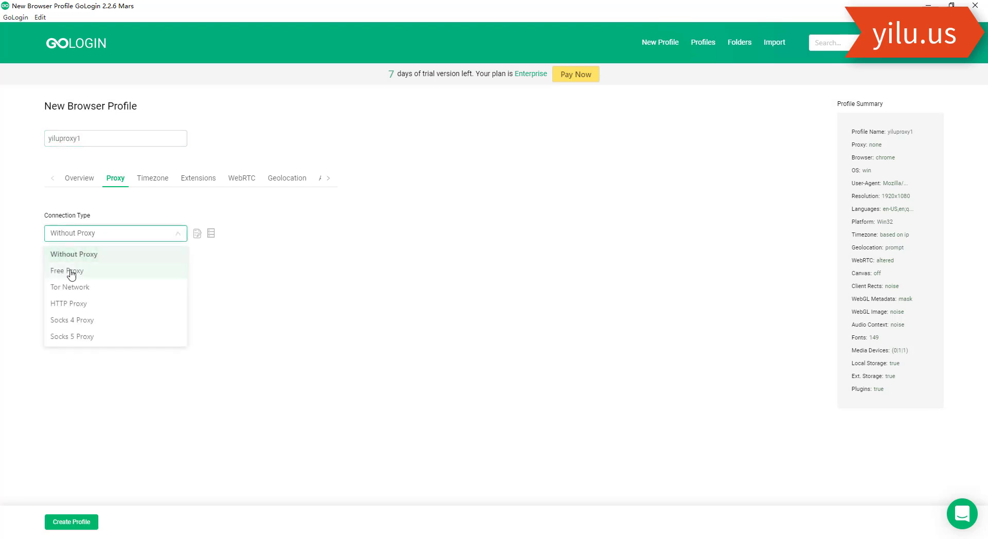
pyautogui.click(68, 342)
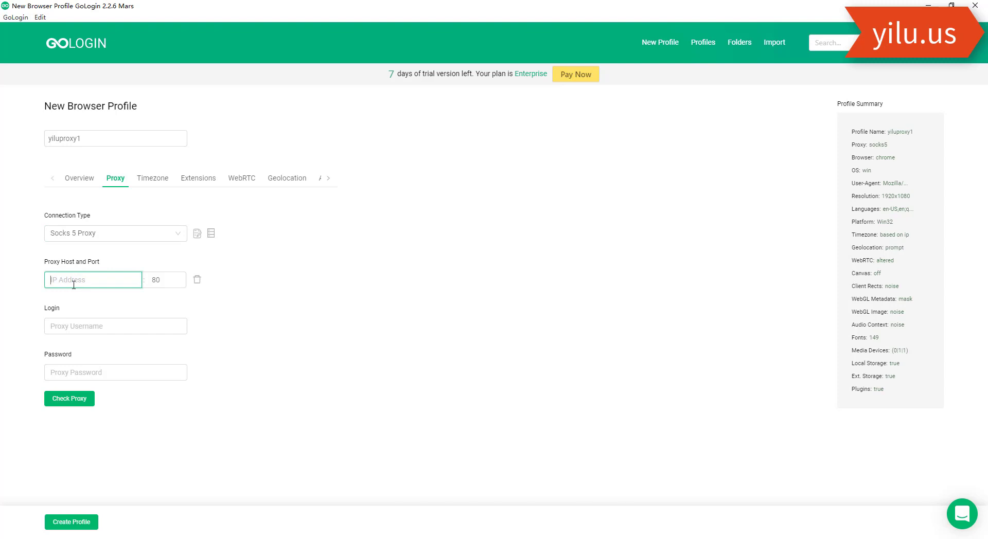
pyautogui.write('127.0.0.1')
# Switch to YiLu Proxy and connect to the dedicated static IP 204.188.193.253.
pyautogui.click(165, 280)
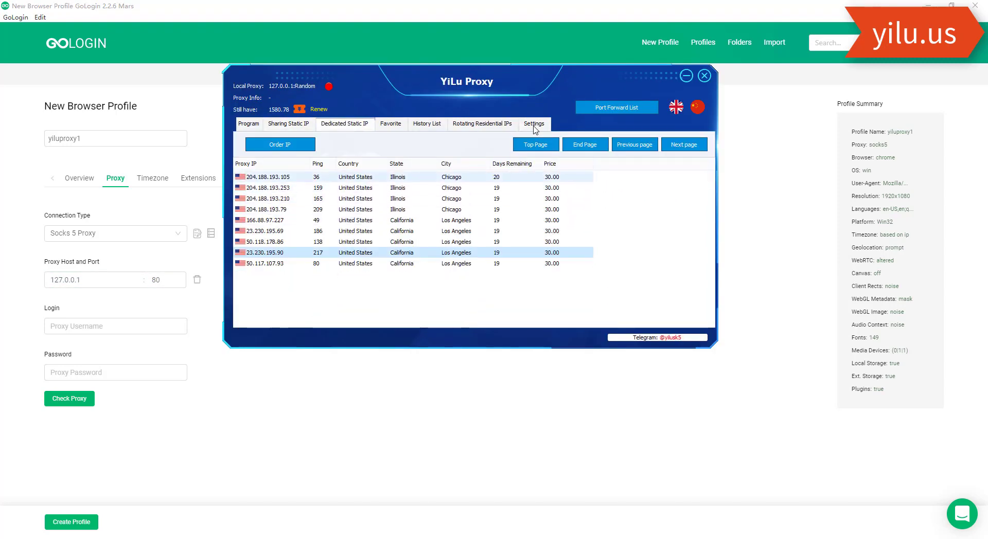
pyautogui.doubleClick(268, 188)
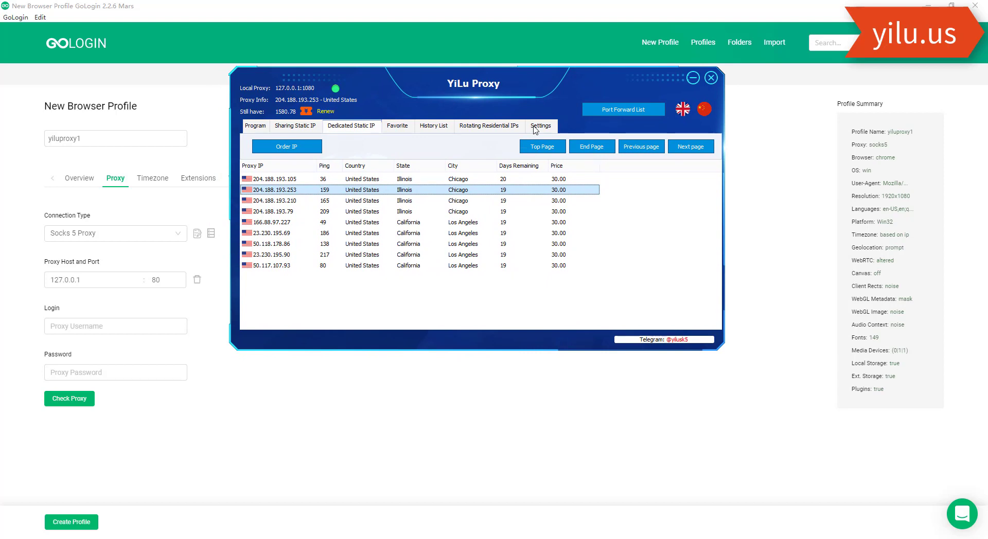
# Return to GoLogin, set the profile's proxy port to 1080 and run the proxy check.
pyautogui.click(179, 284)
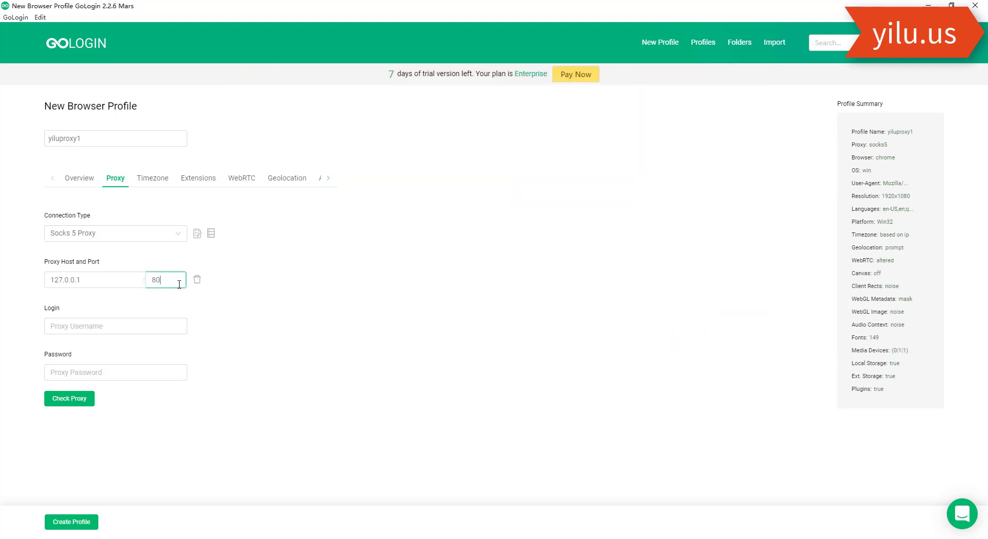
pyautogui.press('BackSpace')
pyautogui.write('108')
pyautogui.click(64, 399)
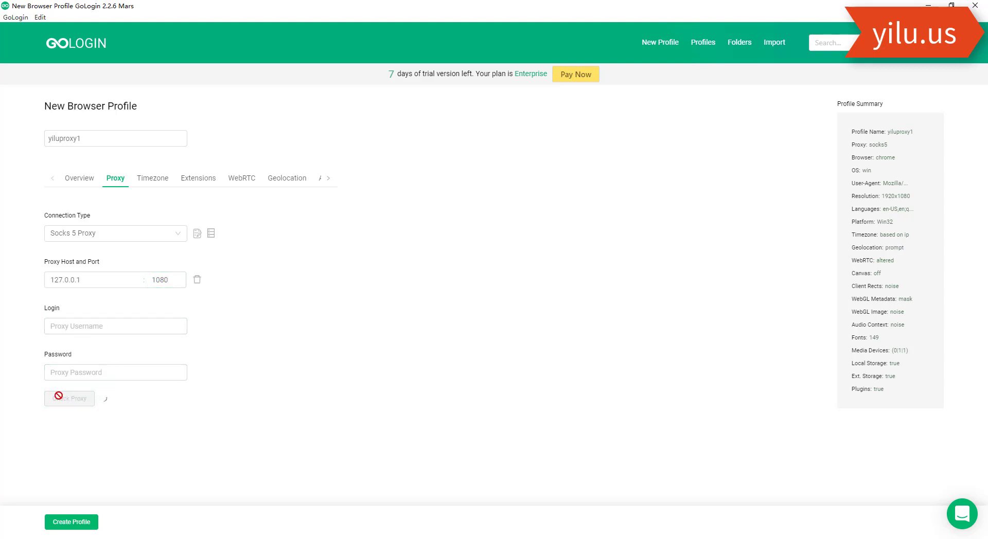
# Review the new profile's timezone, extensions, geolocation, advanced and overview settings, ending at the proxy check result.
pyautogui.click(148, 181)
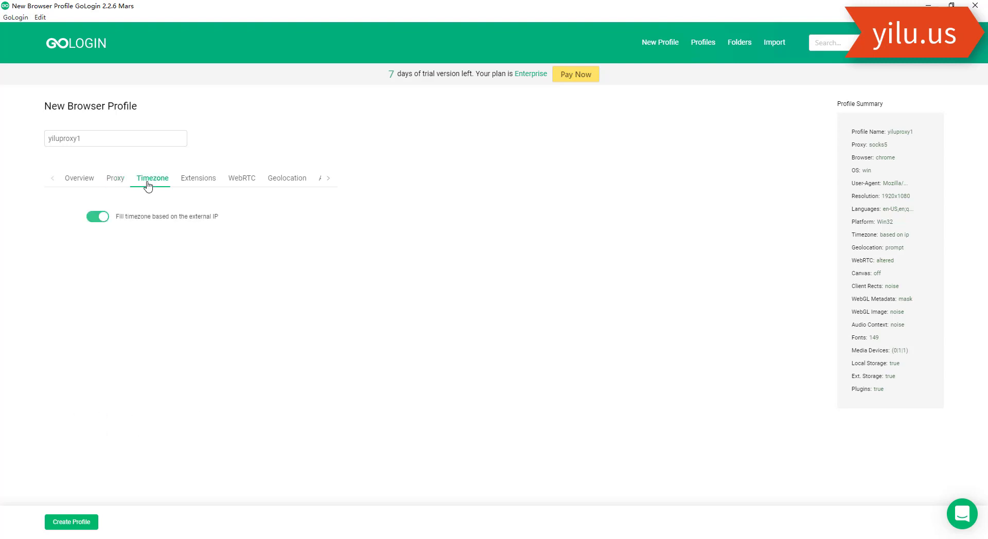
pyautogui.click(198, 178)
pyautogui.click(287, 178)
pyautogui.click(328, 178)
pyautogui.click(298, 178)
pyautogui.scroll(-15, 92, 411)
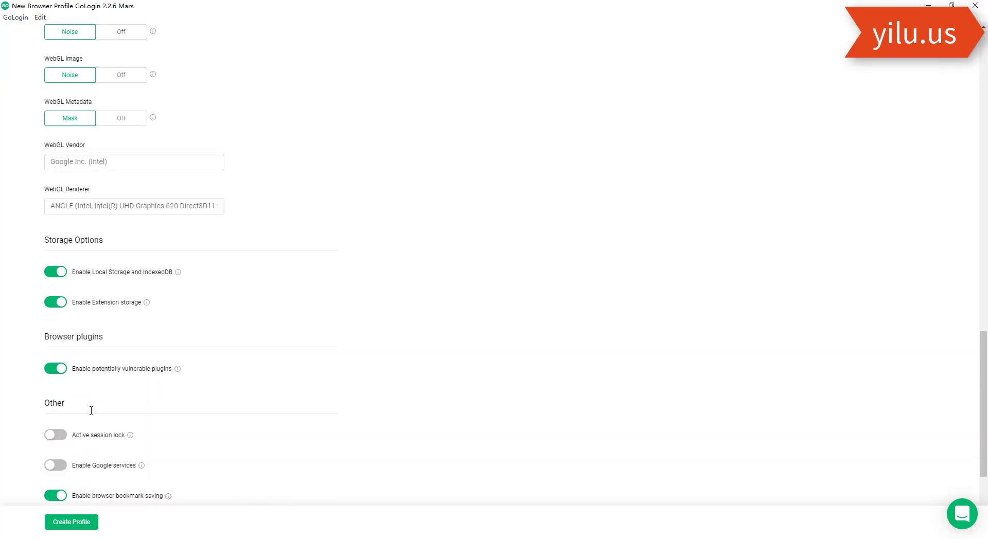
pyautogui.scroll(20, 271, 344)
pyautogui.click(79, 179)
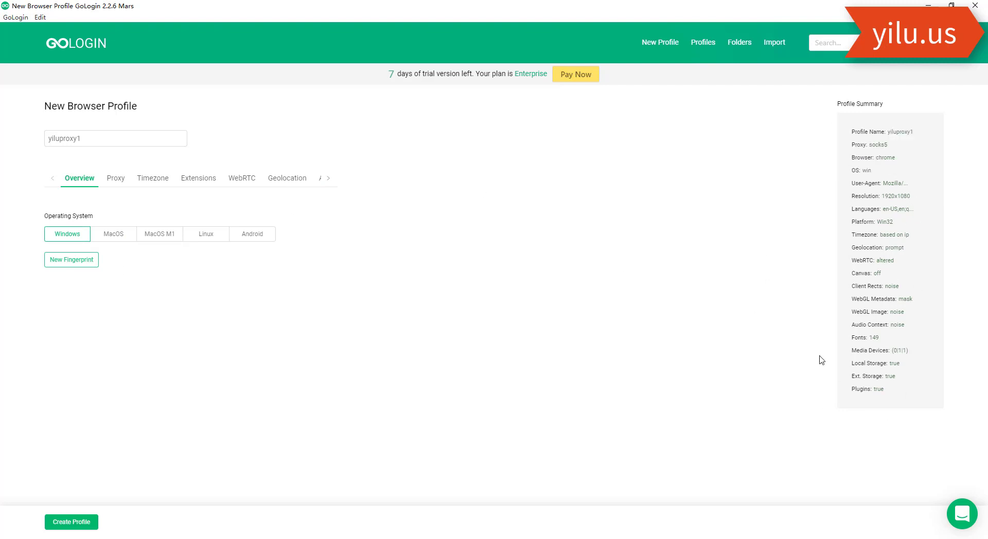
pyautogui.click(116, 178)
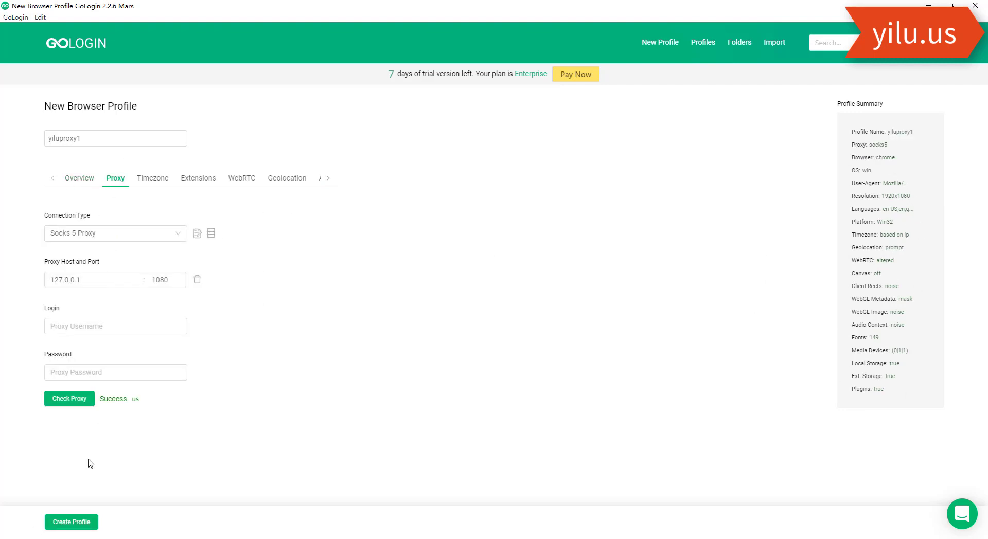
# Create the yiluproxy1 profile and launch its browser.
pyautogui.click(77, 523)
pyautogui.click(207, 178)
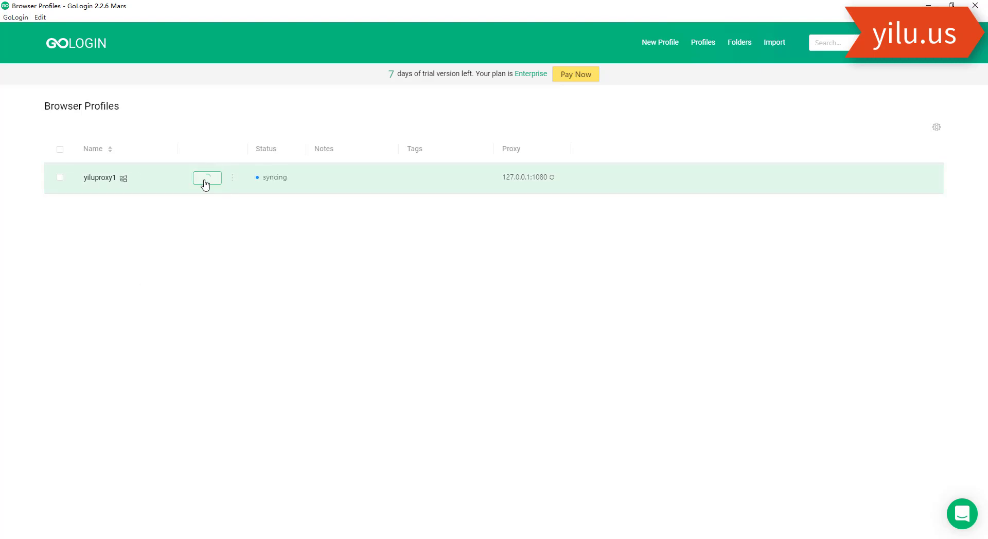
# Compare the IP address on the browser fingerprint page with the IP connected in YiLu Proxy.
pyautogui.scroll(-10, 459, 278)
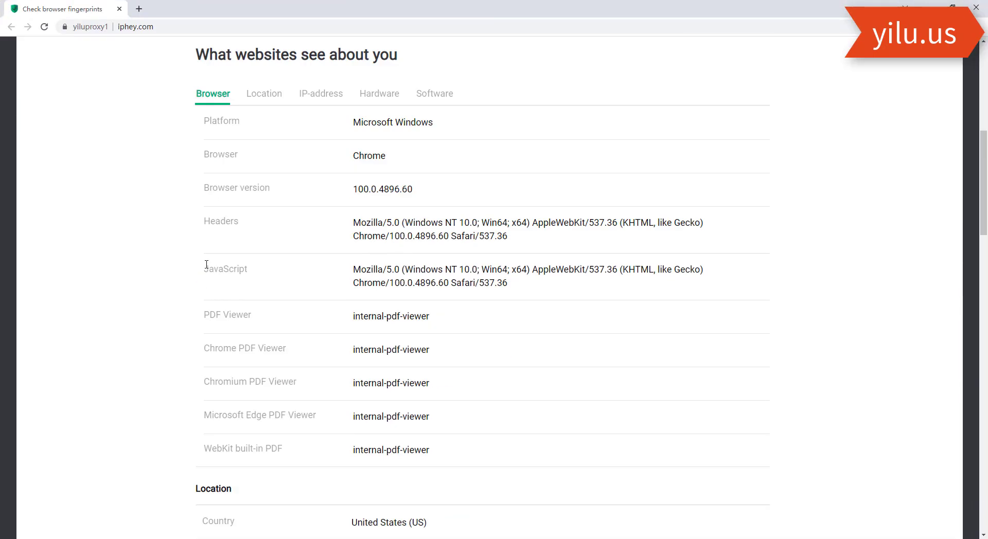
pyautogui.scroll(-14, 207, 264)
pyautogui.moveTo(352, 264); pyautogui.dragTo(430, 270)
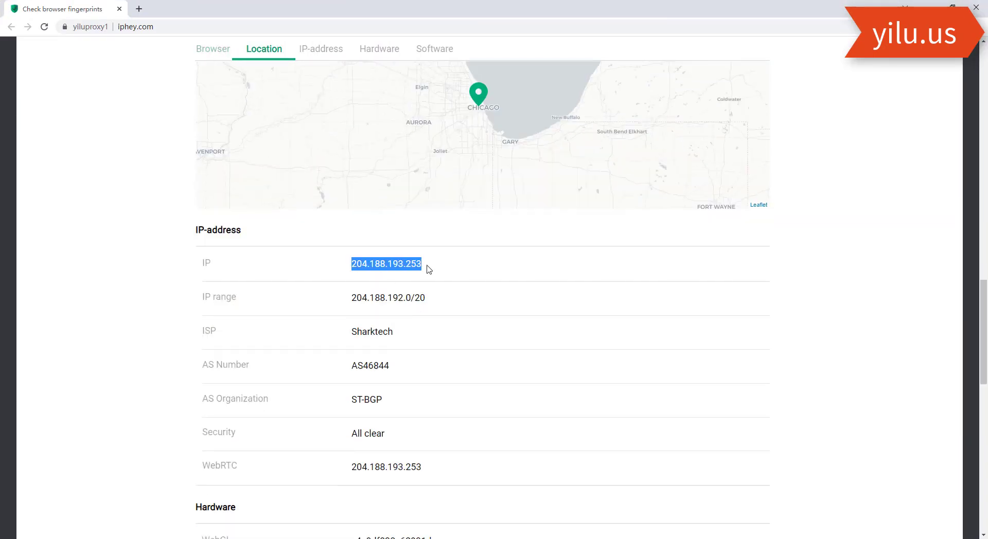
pyautogui.click(456, 266)
pyautogui.click(689, 538)
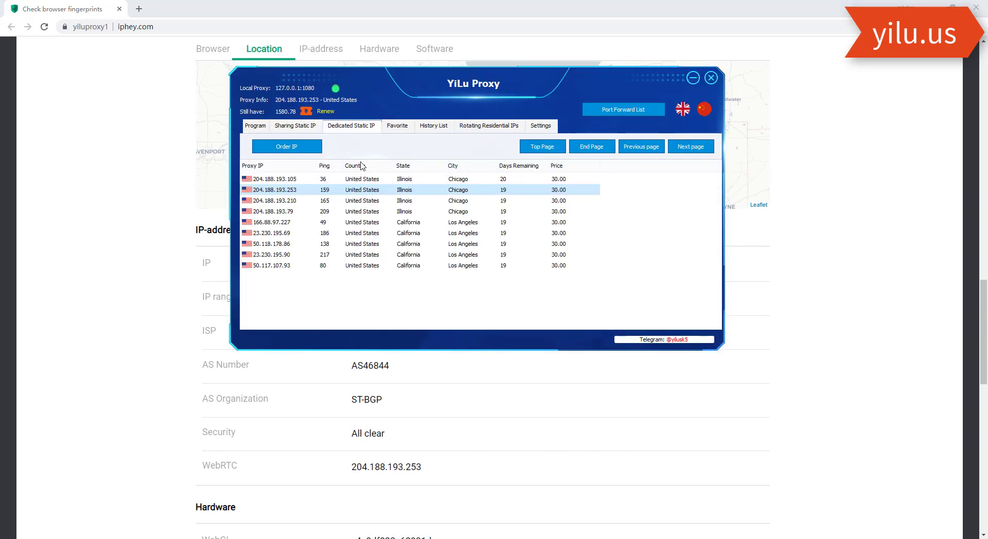
pyautogui.moveTo(336, 75); pyautogui.dragTo(427, 293)
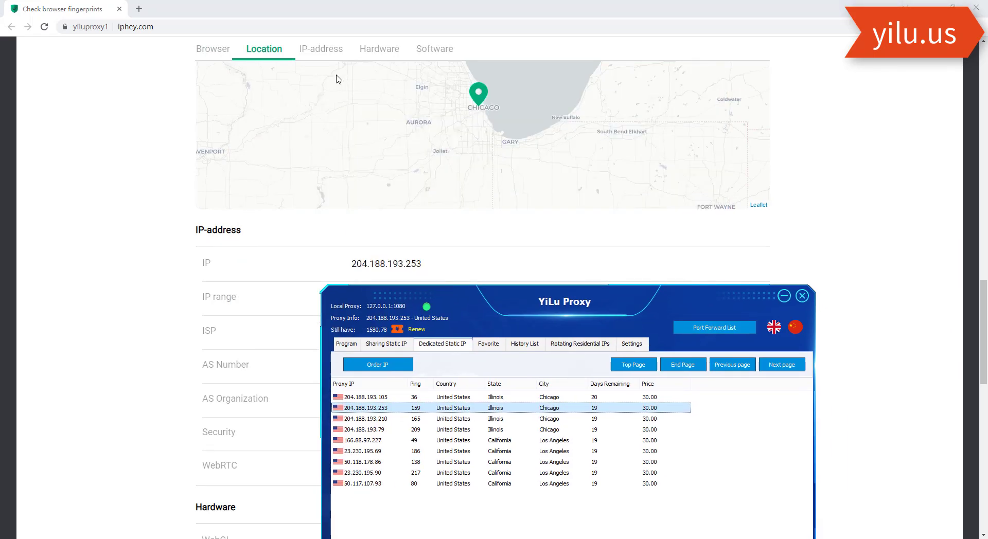
# Return to GoLogin and start another browser profile named yiluproxy2.
pyautogui.click(337, 78)
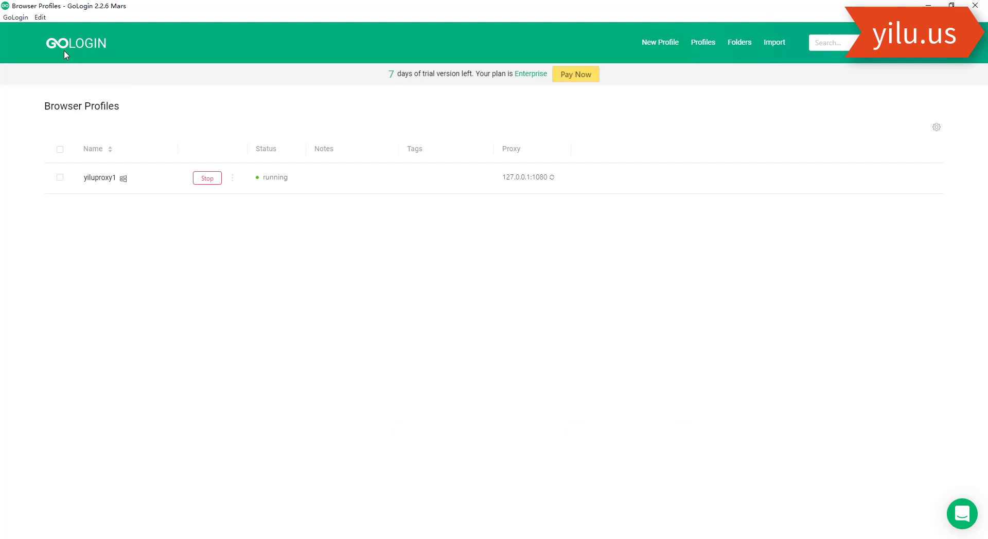
pyautogui.click(661, 44)
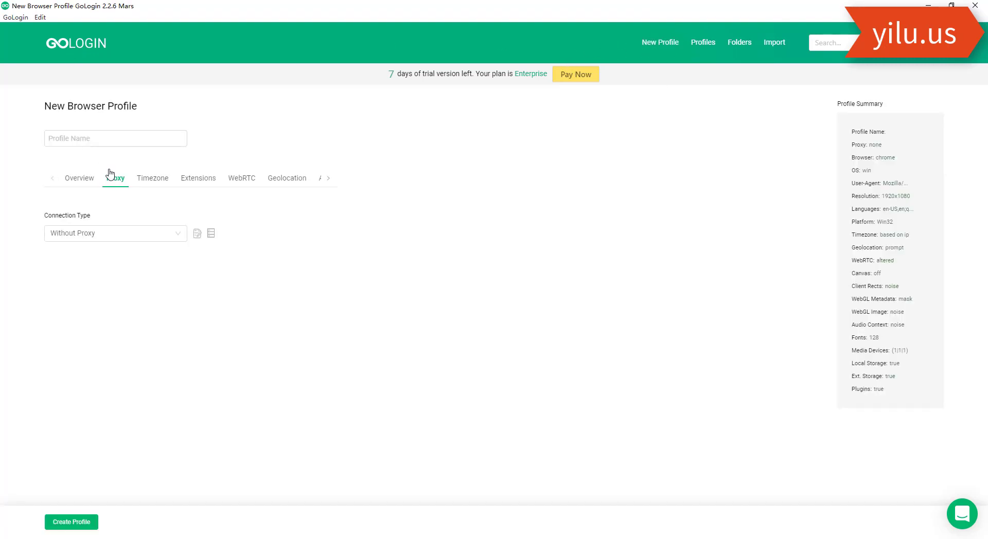
pyautogui.click(67, 136)
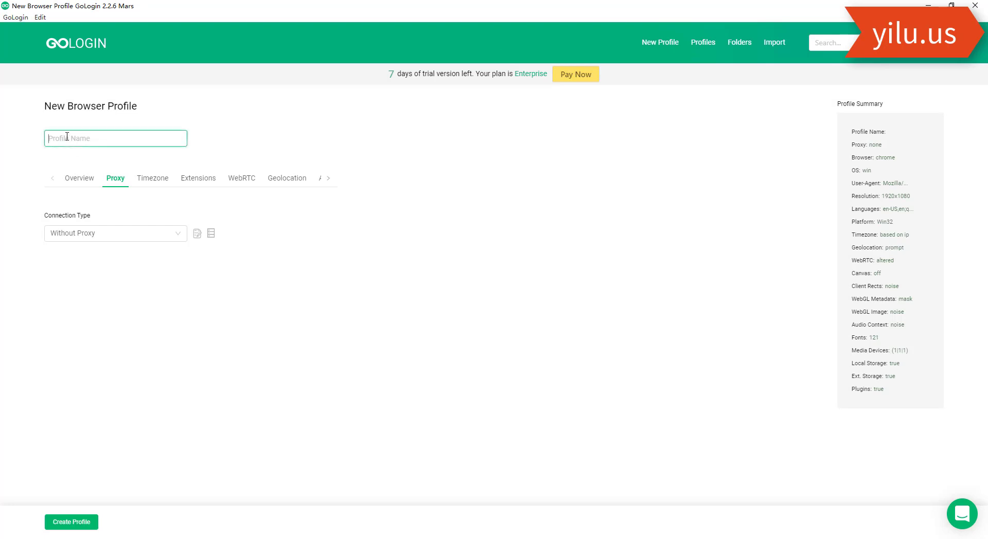
pyautogui.write('yiluproxy2')
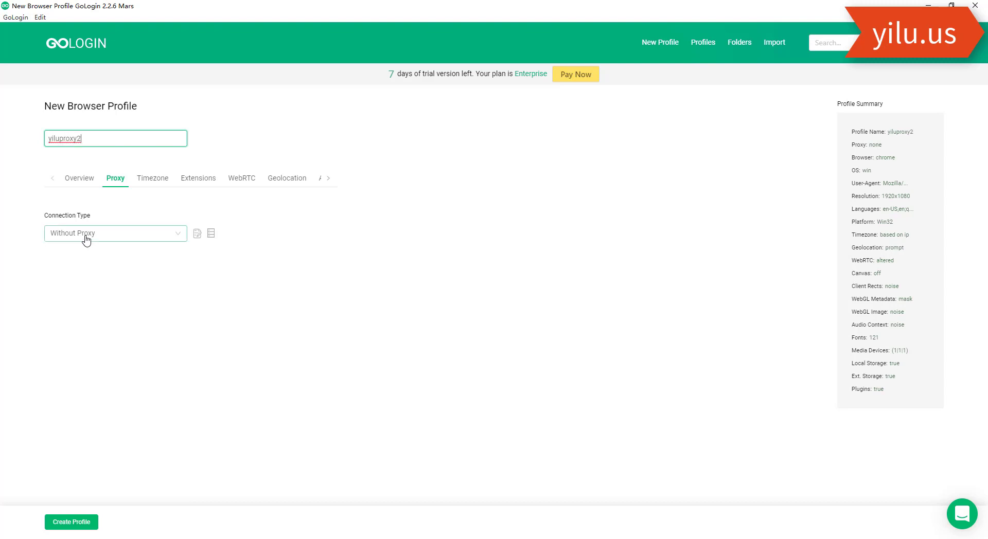
# Configure yiluproxy2 to use a Socks 5 Proxy connection with host 127.0.0.1.
pyautogui.click(86, 235)
pyautogui.click(59, 337)
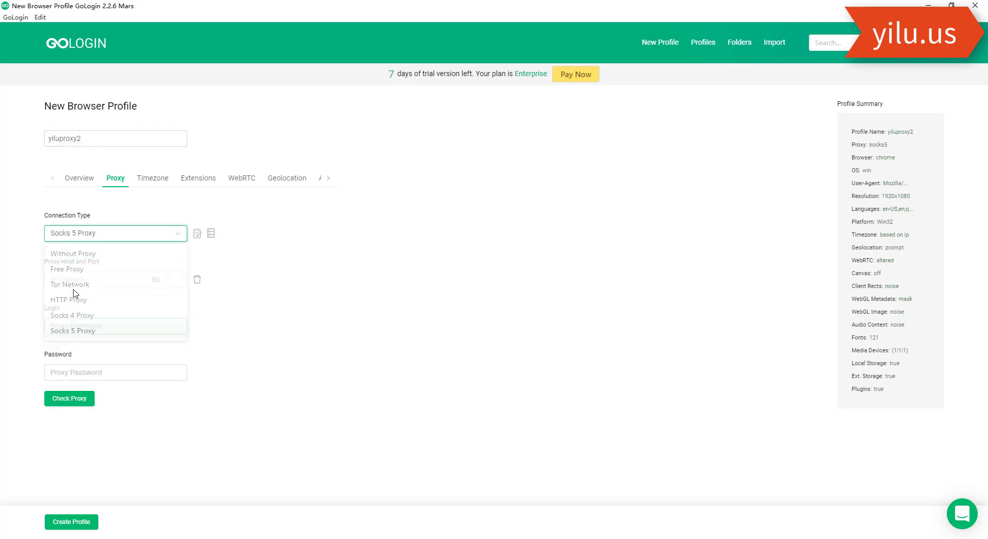
pyautogui.click(67, 278)
pyautogui.write('127.0.0.1')
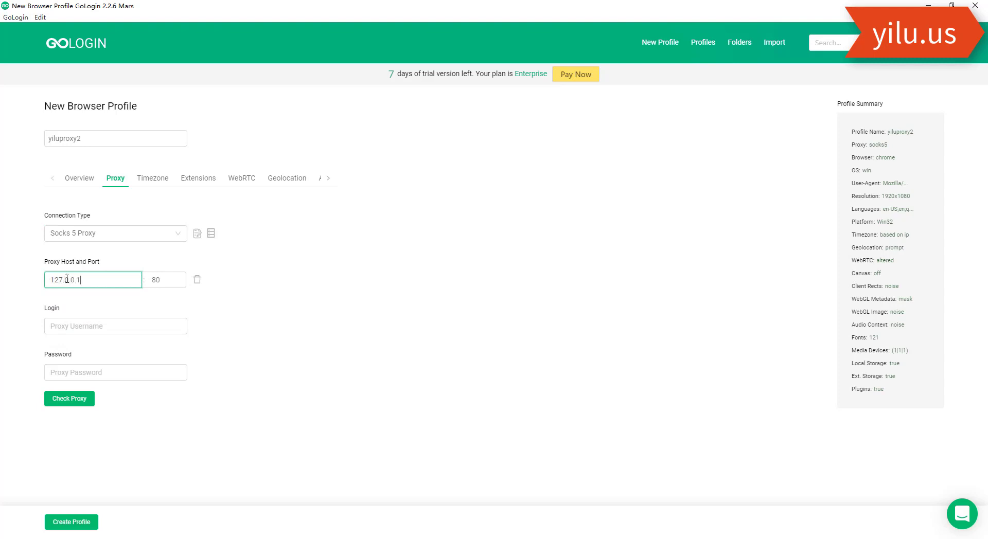
pyautogui.click(171, 282)
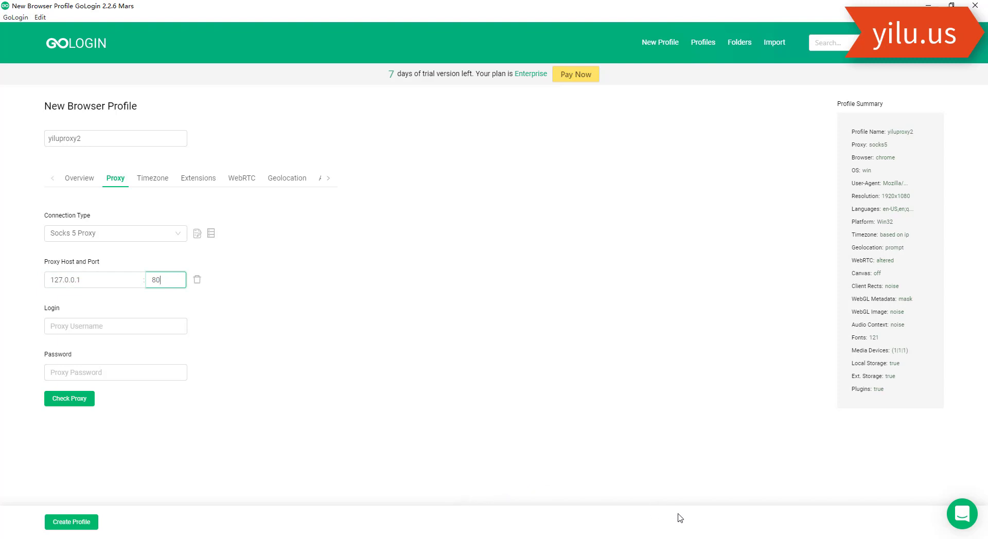
# Switch to YiLu Proxy and forward the sharing static IP ending in 119 to port 5500.
pyautogui.rightClick(752, 538)
pyautogui.click(783, 525)
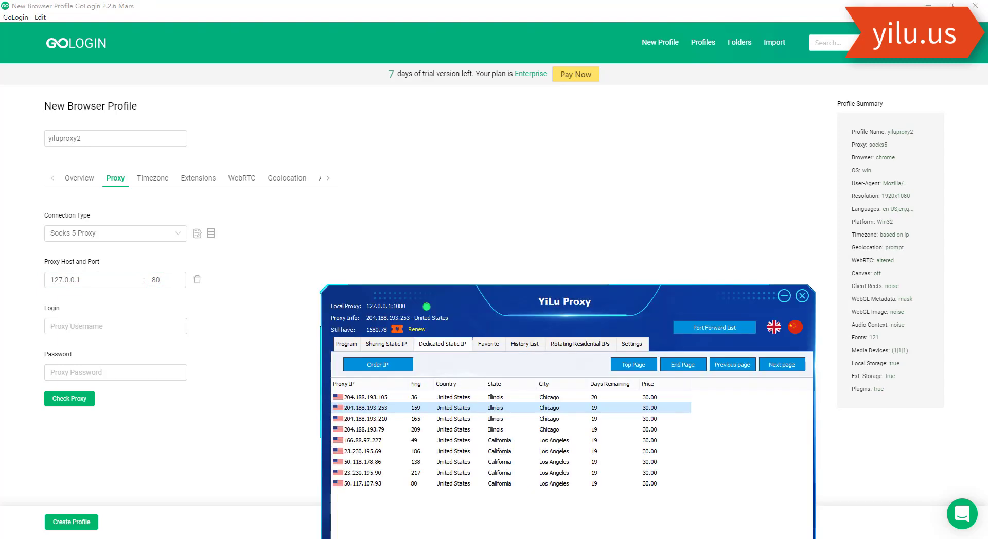
pyautogui.moveTo(618, 302); pyautogui.dragTo(576, 178)
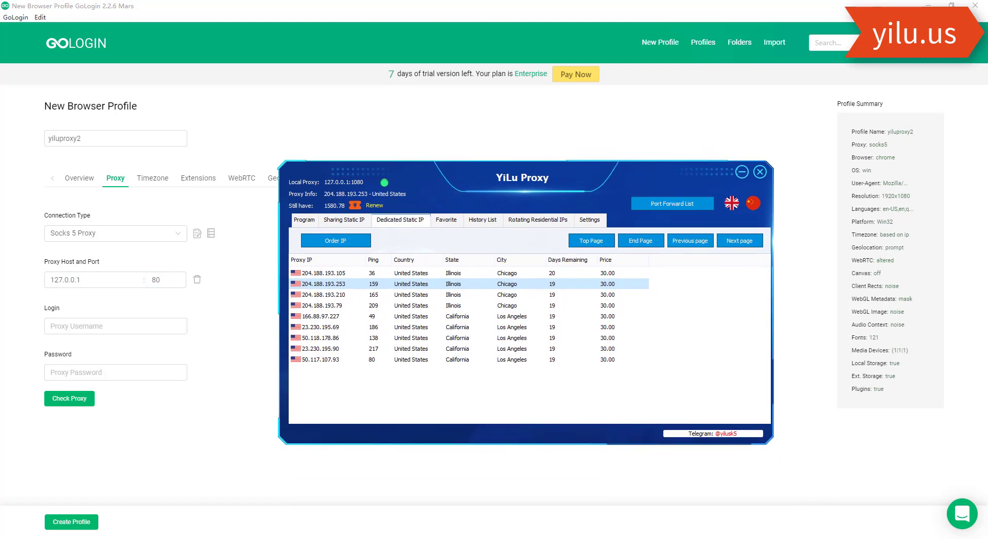
pyautogui.click(344, 221)
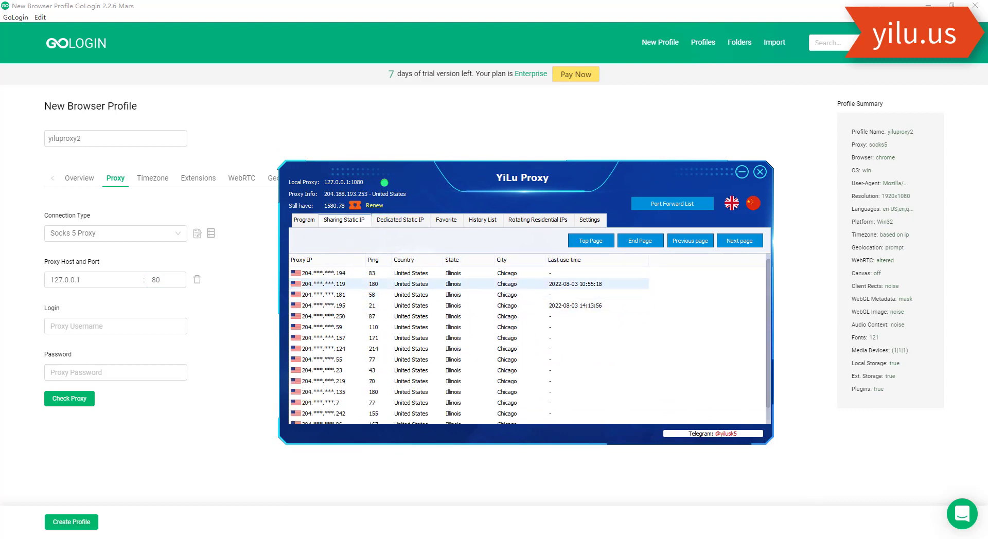
pyautogui.click(343, 284)
pyautogui.rightClick(347, 284)
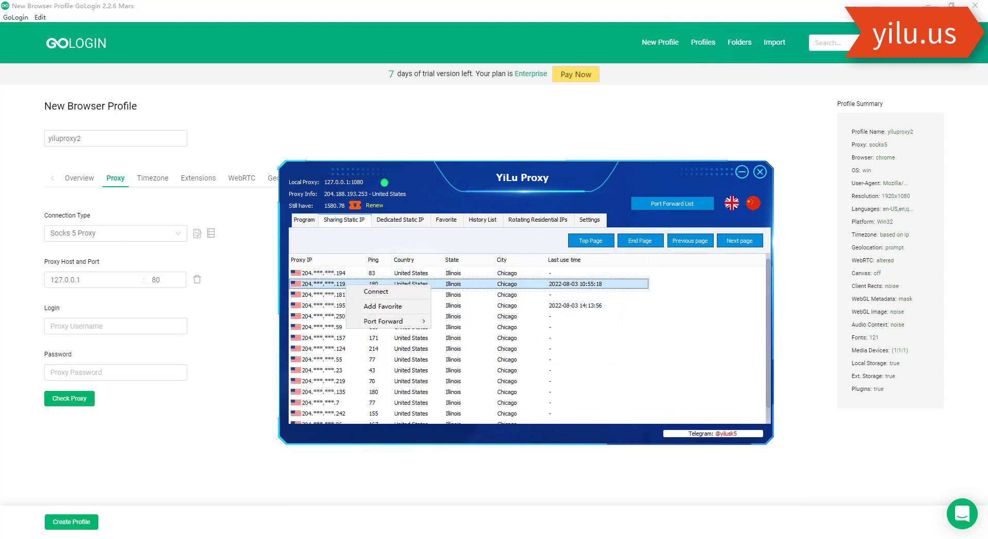
pyautogui.moveTo(383, 321)
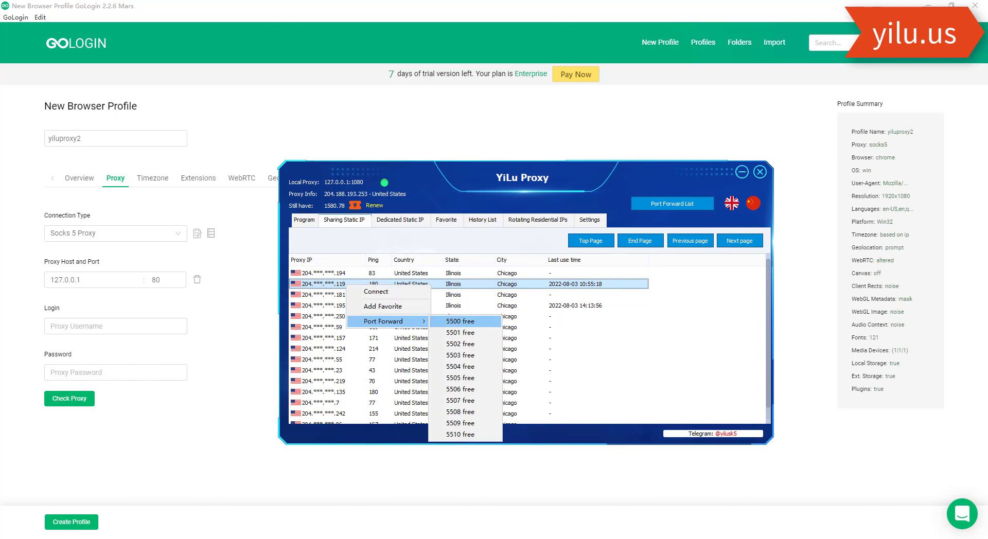
pyautogui.click(460, 321)
# Forward the dedicated static IP 166.88.97.227 to port 5501.
pyautogui.click(400, 221)
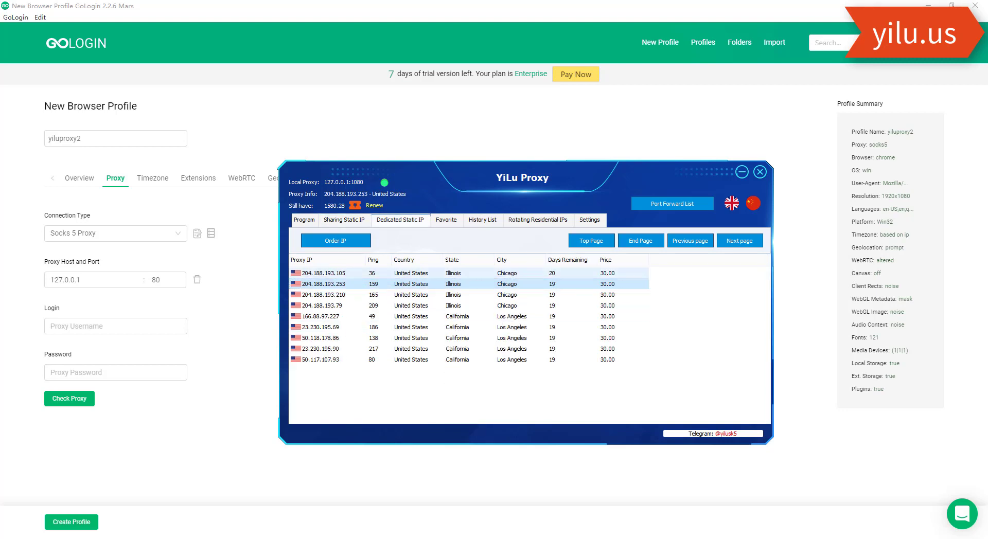
pyautogui.click(353, 316)
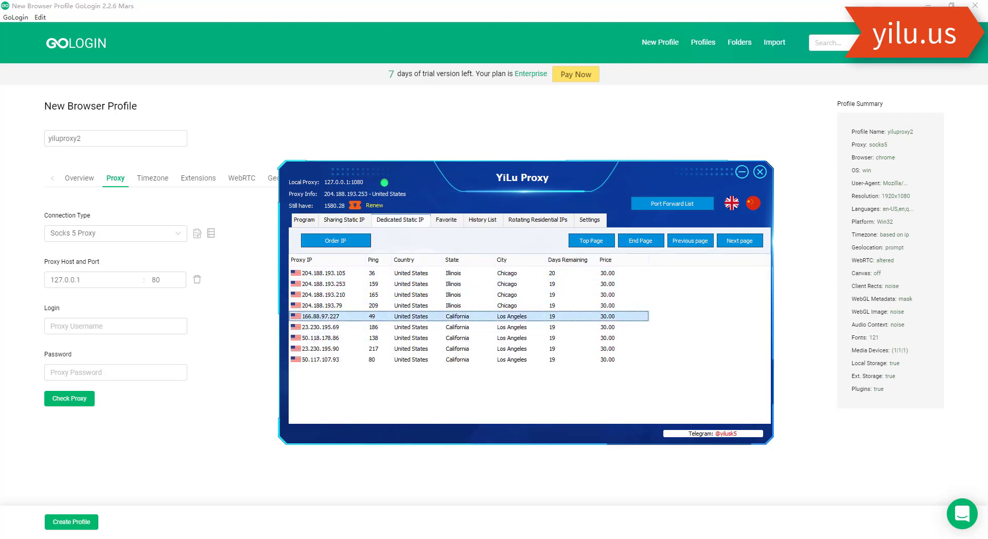
pyautogui.rightClick(354, 316)
pyautogui.moveTo(392, 355)
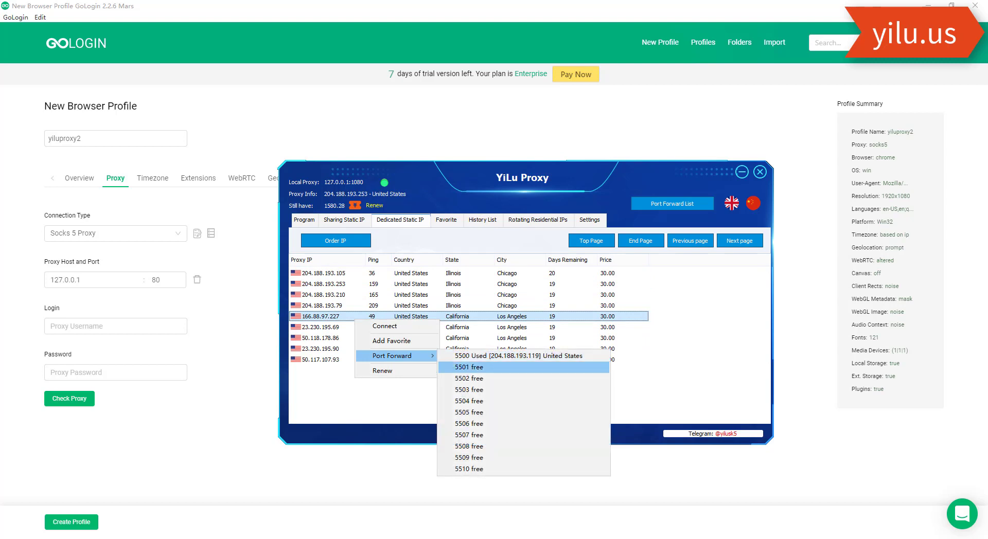
pyautogui.click(469, 367)
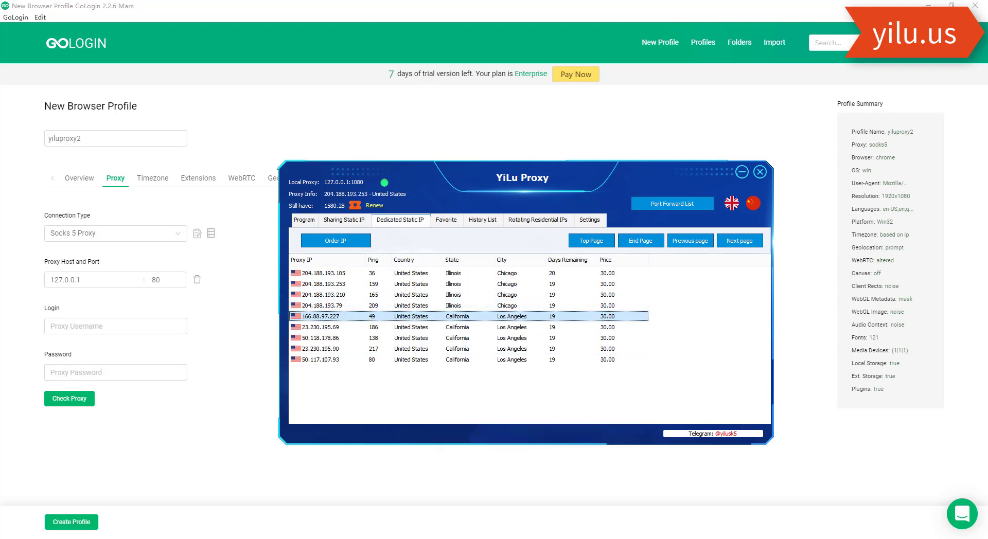
# Review the port forwarding range in the settings and the Port Forward List.
pyautogui.click(590, 221)
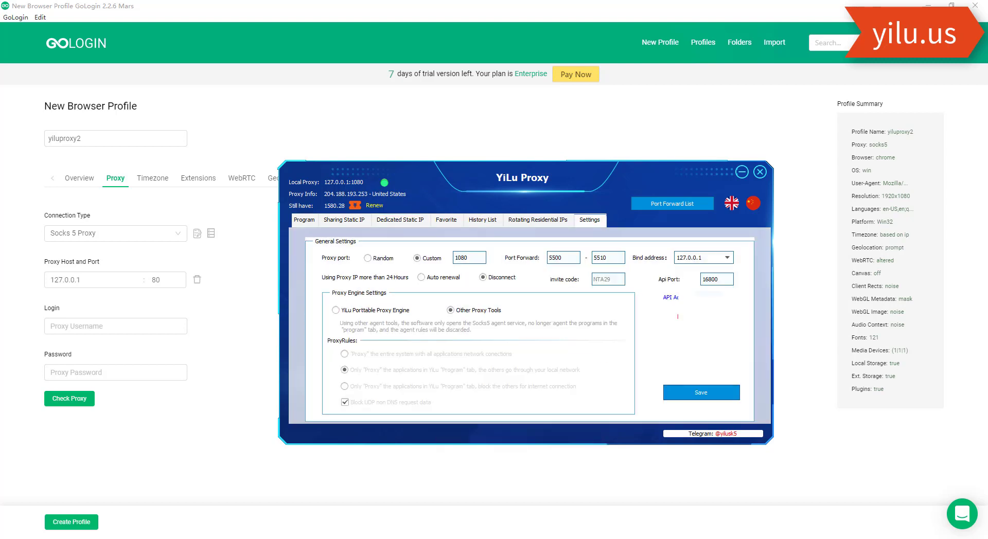
pyautogui.click(672, 204)
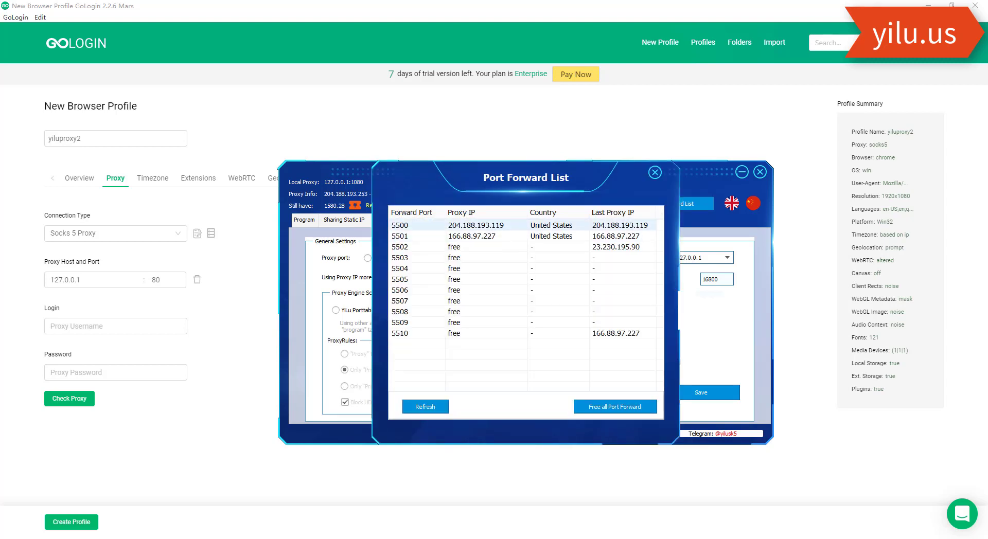
# Return to GoLogin, set yiluproxy2's proxy port to 5500, and create the profile after checking the proxy.
pyautogui.click(198, 410)
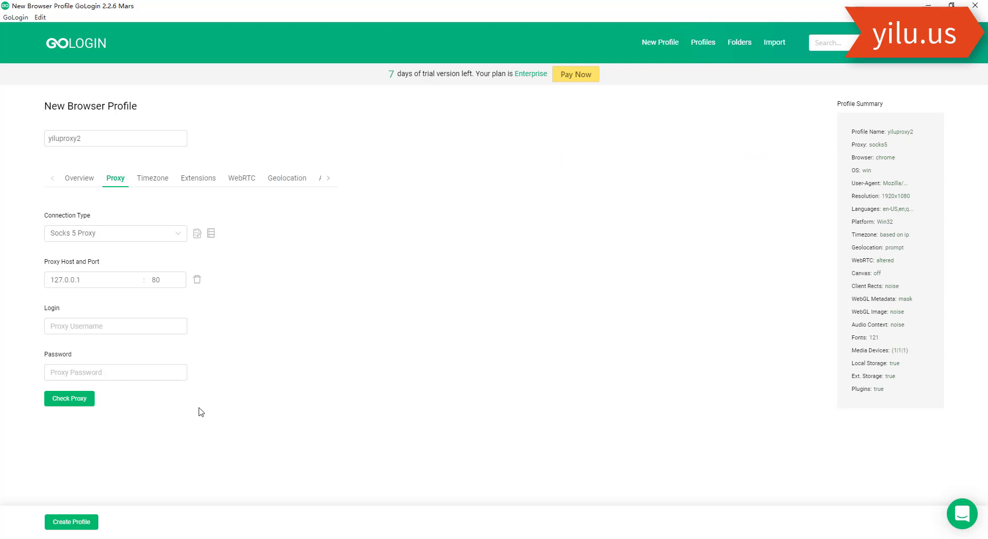
pyautogui.click(169, 276)
pyautogui.click(70, 402)
pyautogui.click(77, 524)
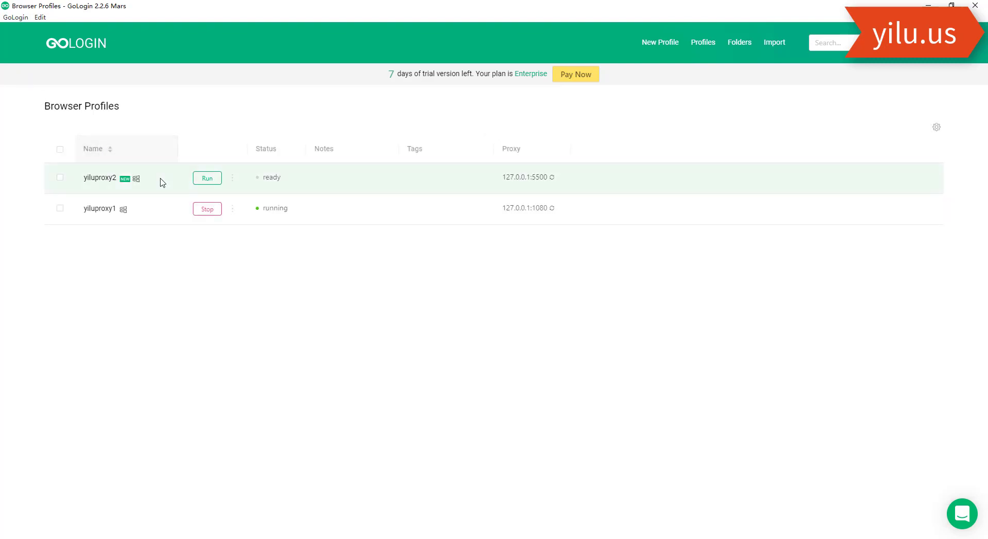
# Start a new browser profile named yiluproxy3 with a Socks 5 Proxy connection.
pyautogui.click(661, 42)
pyautogui.click(78, 140)
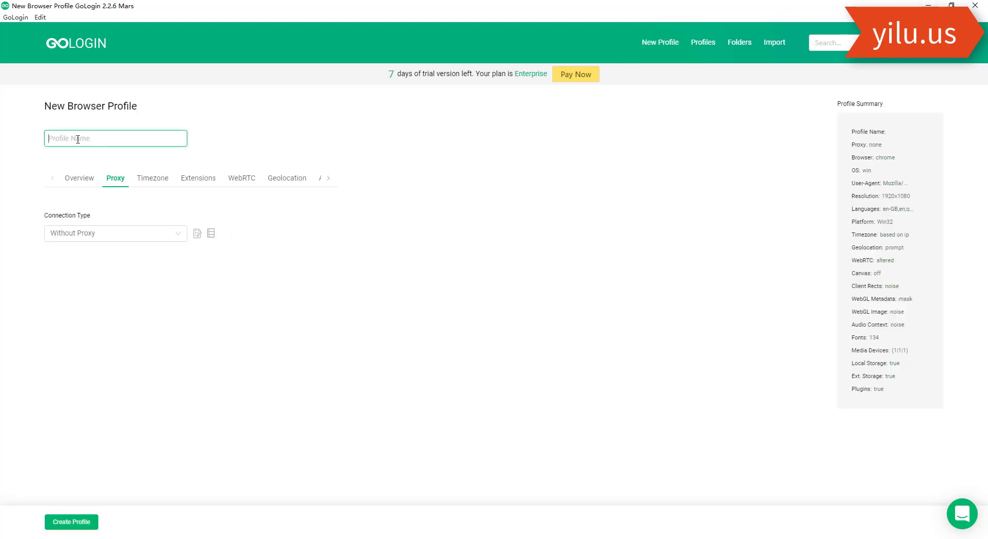
pyautogui.write('yiluproxy3')
pyautogui.click(78, 233)
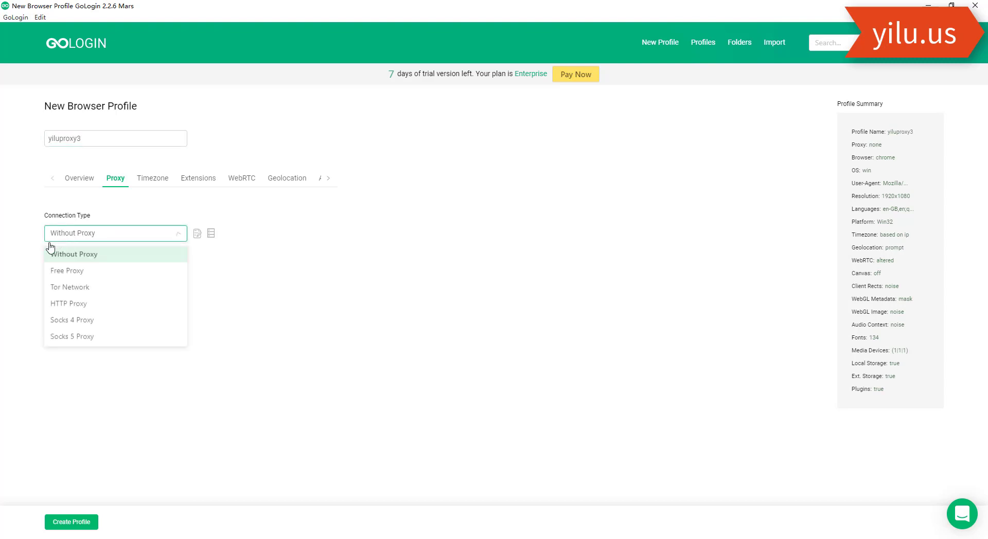
pyautogui.click(67, 336)
# Set yiluproxy3's proxy to host 127.0.0.1 and port 5501, and create the profile after checking the proxy.
pyautogui.click(66, 281)
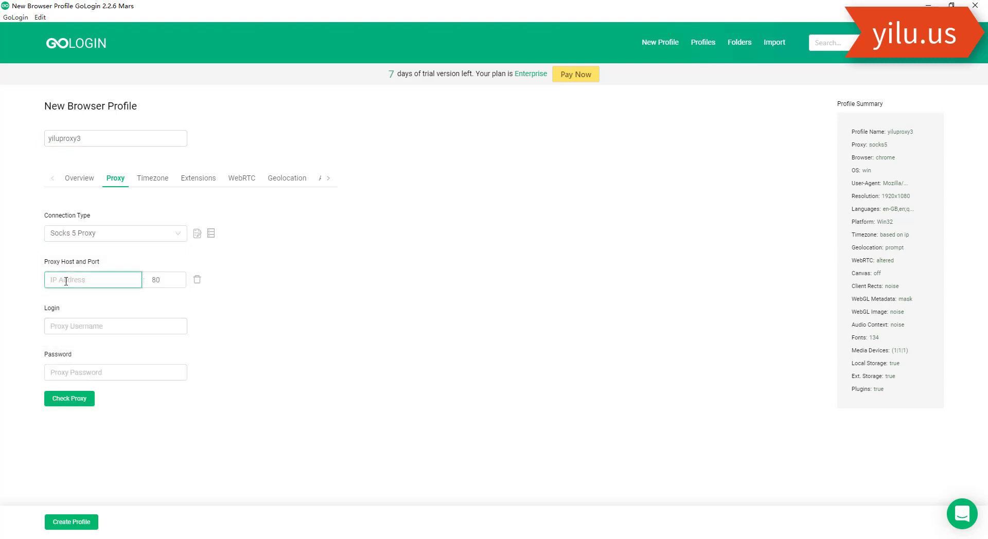
pyautogui.write('127.0.0.1')
pyautogui.click(156, 279)
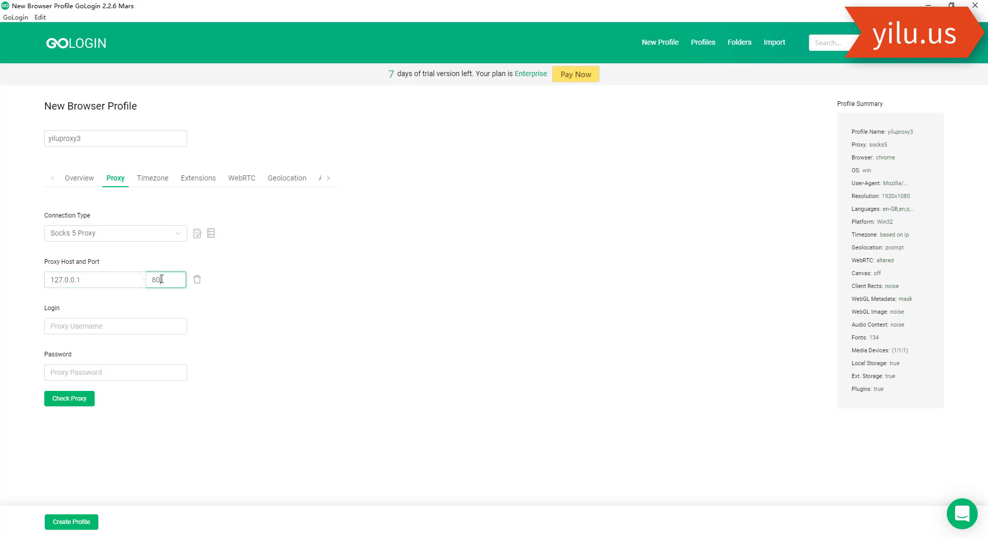
pyautogui.write('5511')
pyautogui.click(79, 400)
pyautogui.click(73, 523)
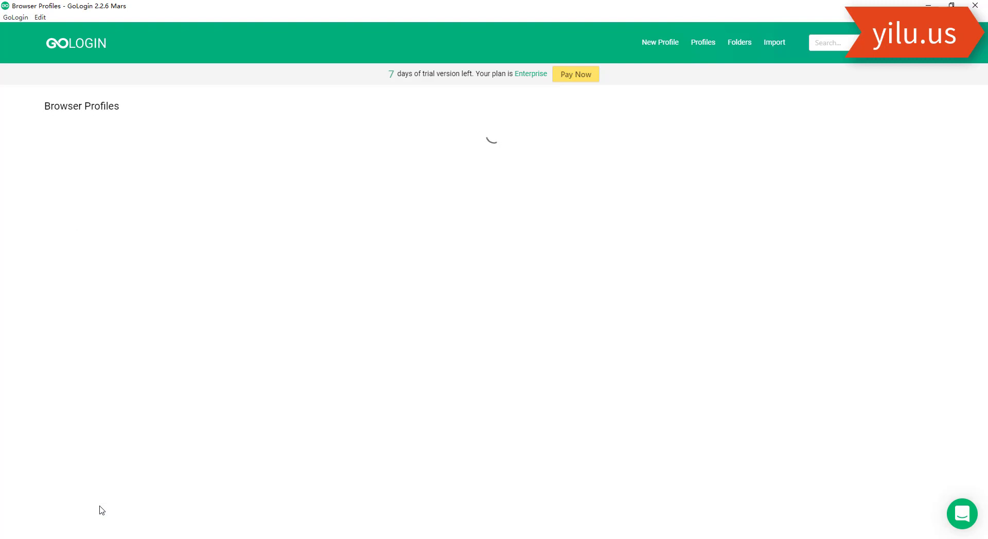
# Select the yiluproxy3 and yiluproxy2 profiles and run both of them.
pyautogui.click(60, 177)
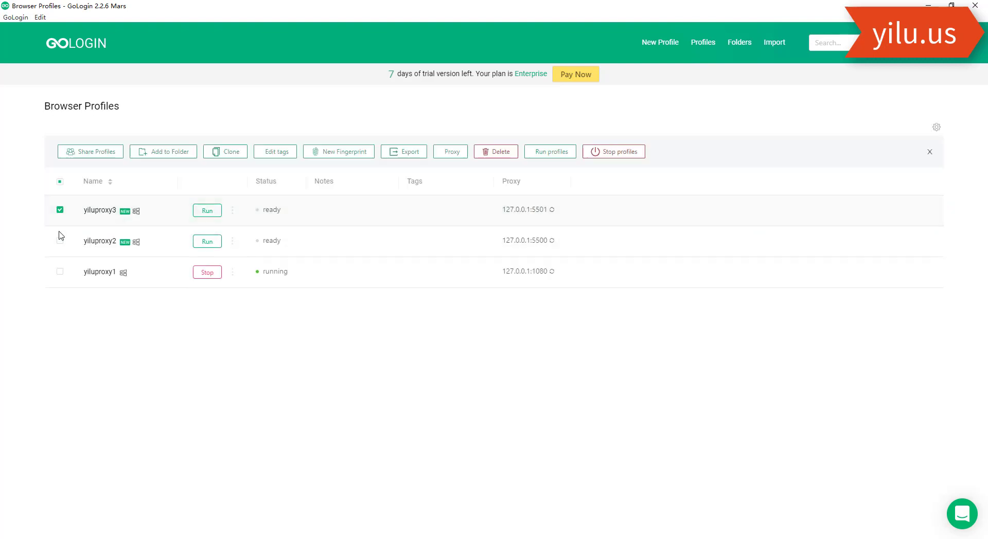
pyautogui.click(60, 240)
pyautogui.click(207, 211)
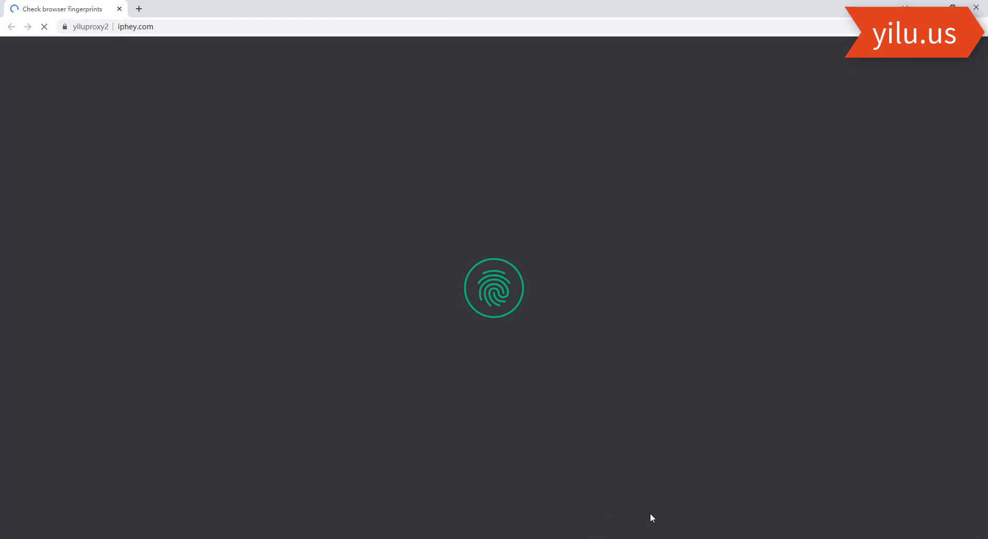
# Compare the IP addresses on the yiluproxy2 and yiluproxy3 fingerprint pages with YiLu Proxy's Port Forward List.
pyautogui.scroll(-20, 642, 511)
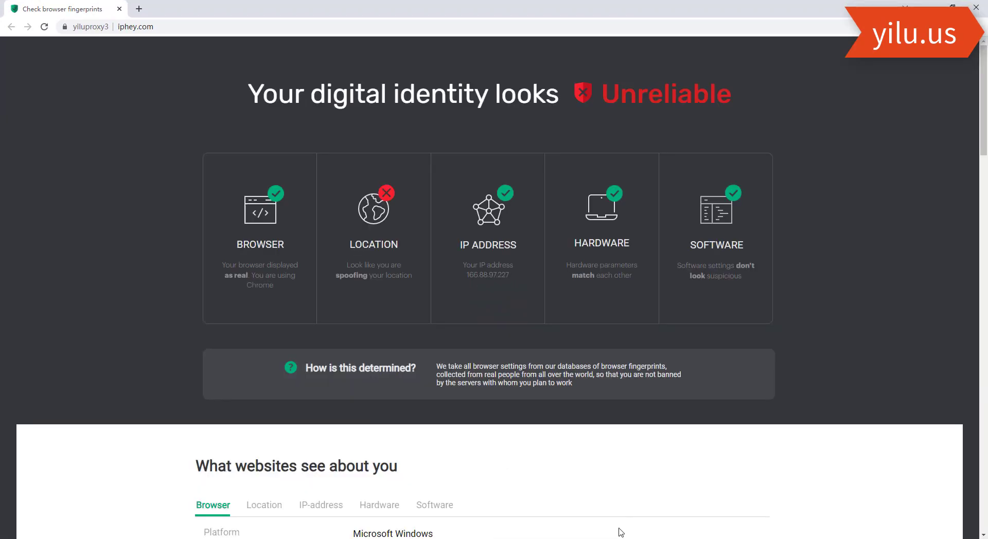
pyautogui.scroll(-15, 621, 532)
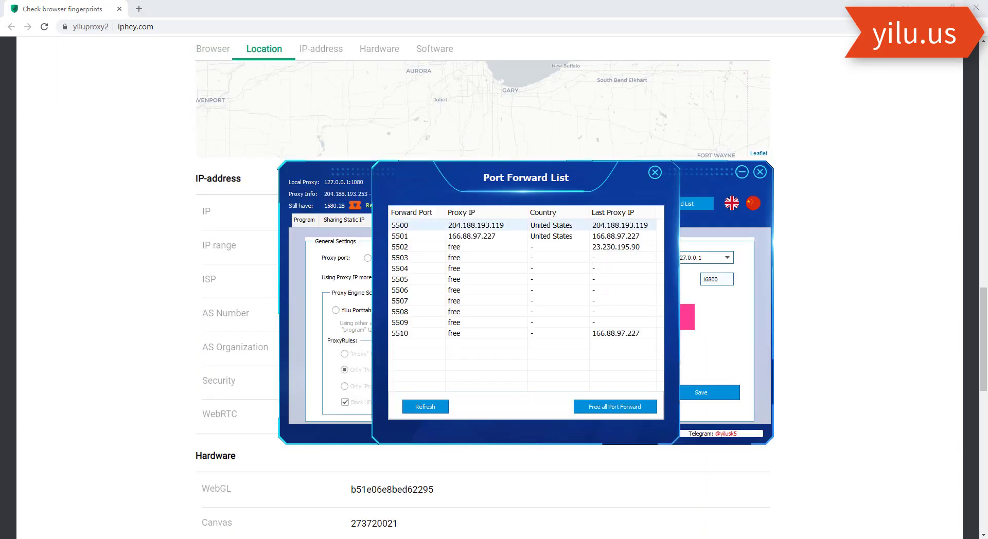
pyautogui.click(84, 280)
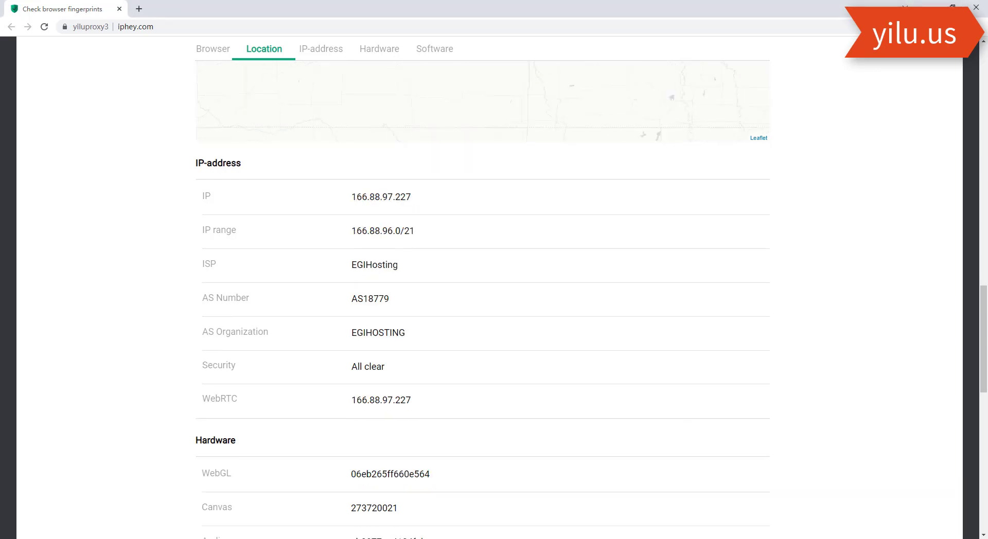
pyautogui.moveTo(589, 538)
pyautogui.click(588, 514)
pyautogui.click(642, 529)
# Return to GoLogin and start another browser profile that uses a Socks 5 Proxy connection.
pyautogui.moveTo(496, 538)
pyautogui.click(496, 510)
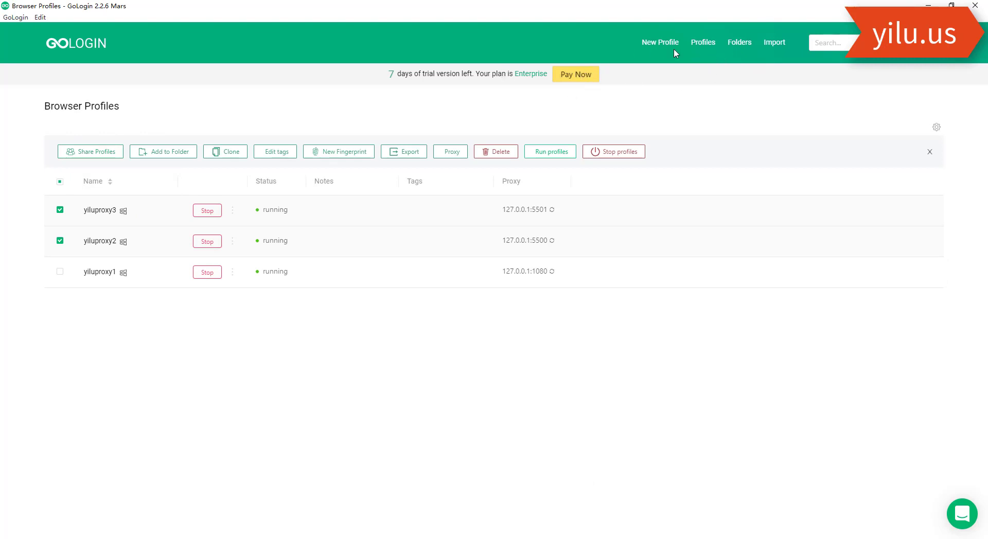
pyautogui.click(649, 43)
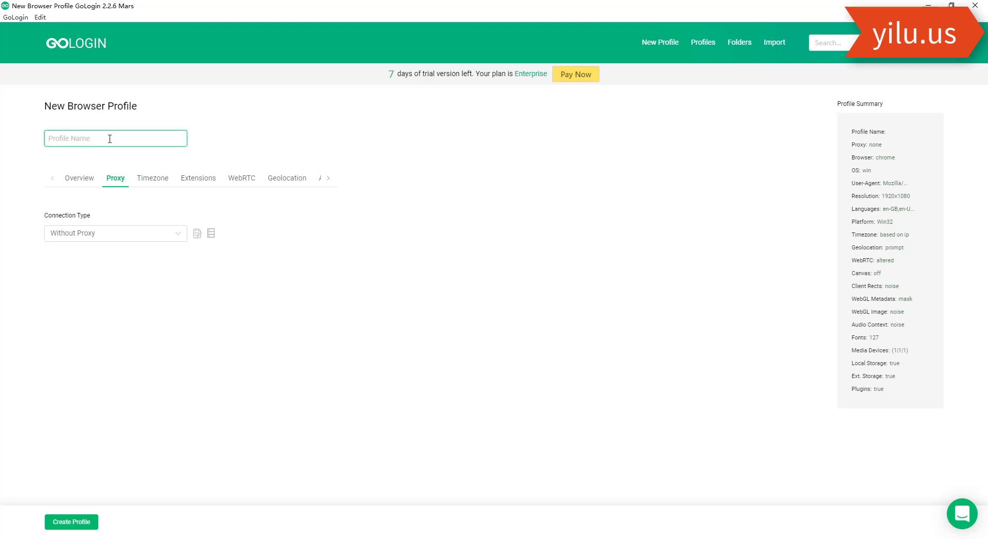
pyautogui.click(89, 236)
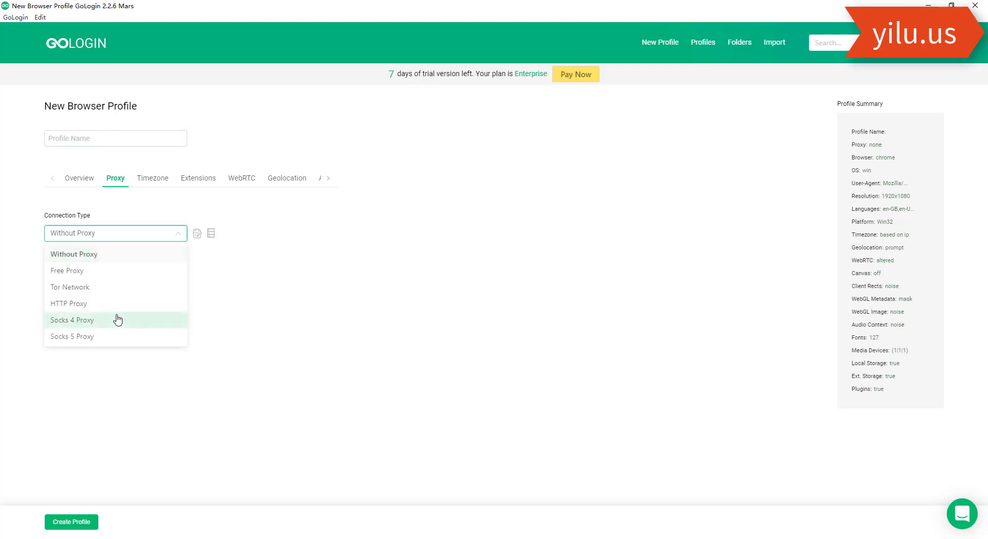
pyautogui.click(107, 337)
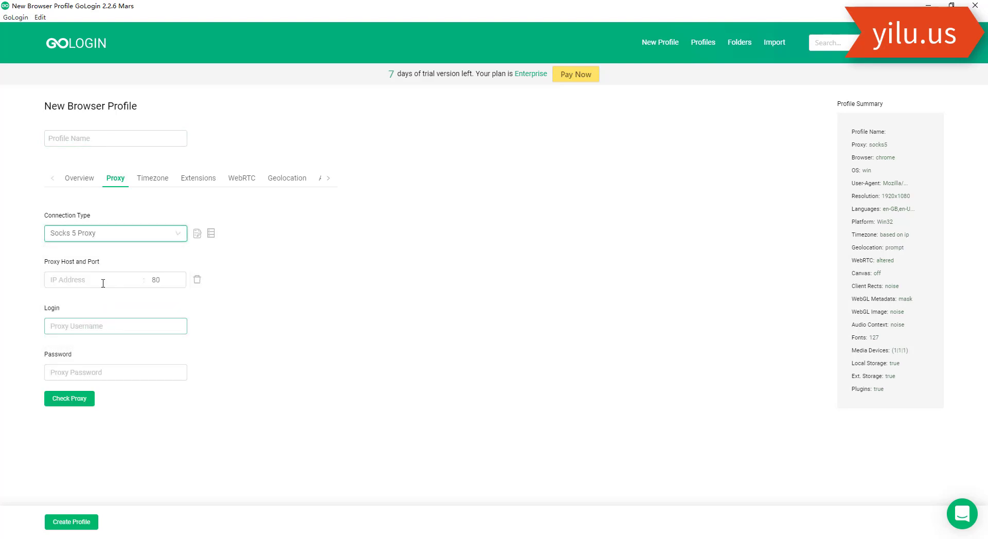
pyautogui.click(73, 284)
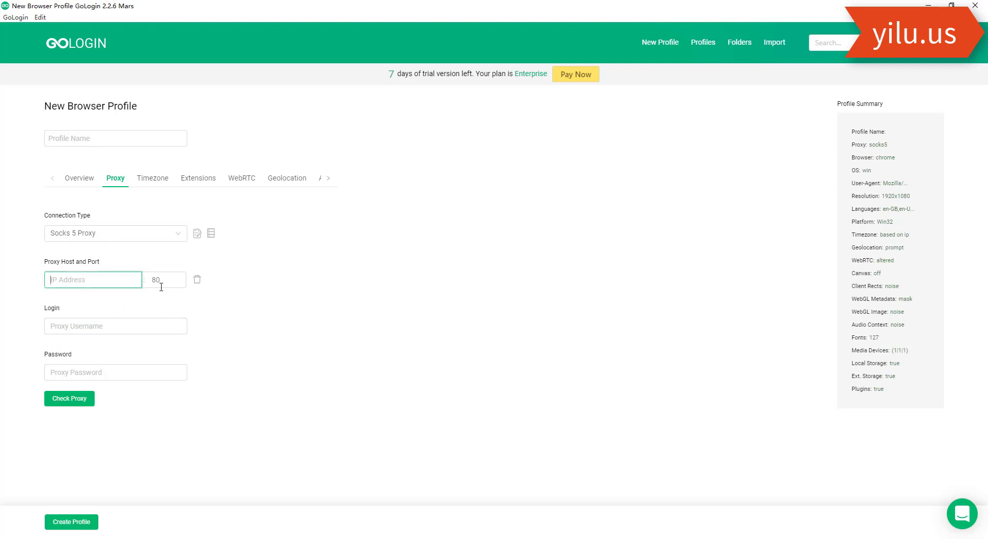
# Switch to YiLu Proxy and examine the country and state filters for rotating residential IPs.
pyautogui.click(612, 538)
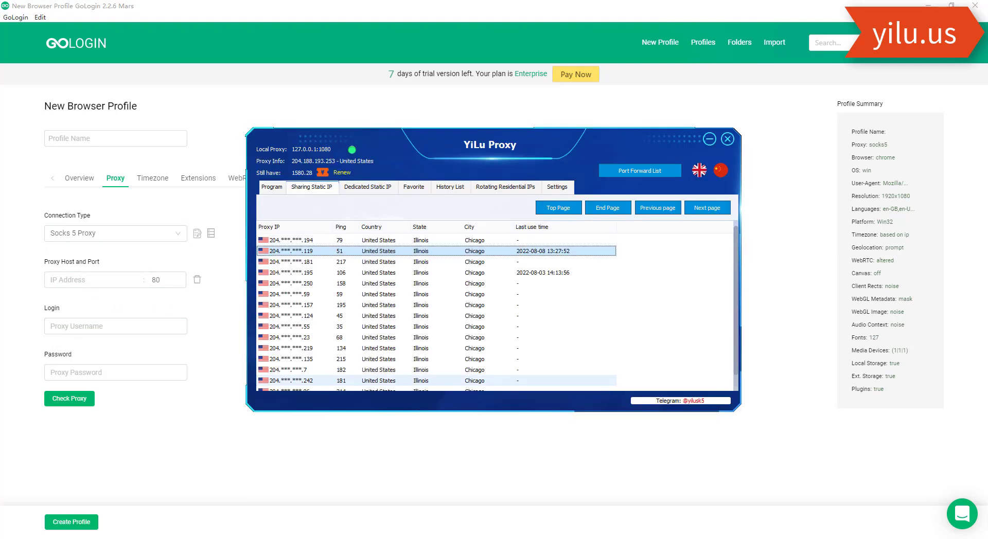
pyautogui.click(505, 187)
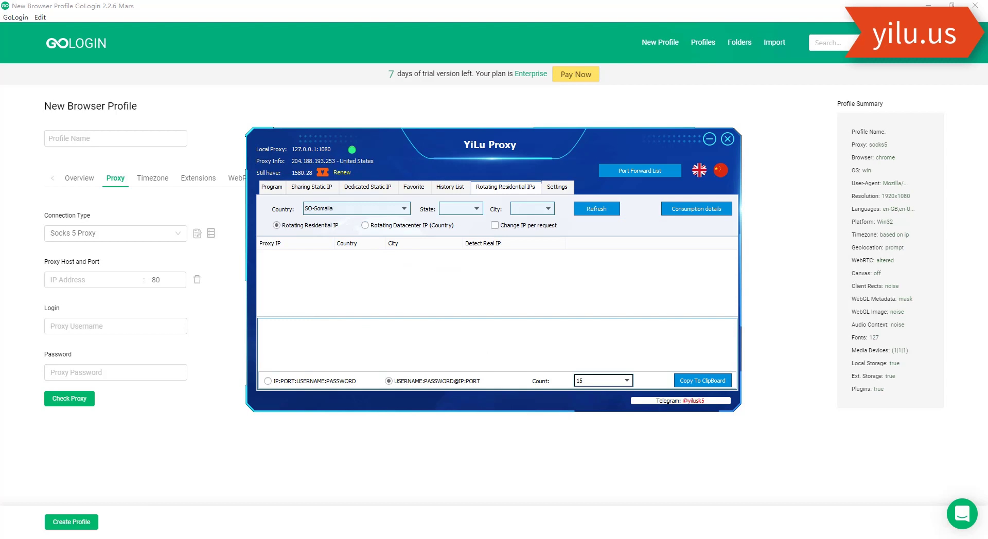
pyautogui.click(404, 208)
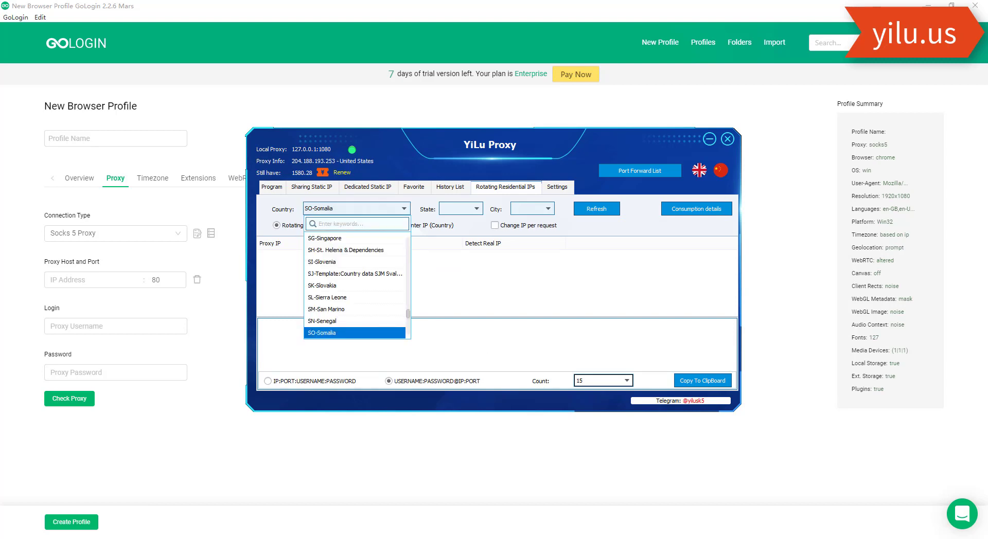
pyautogui.click(403, 209)
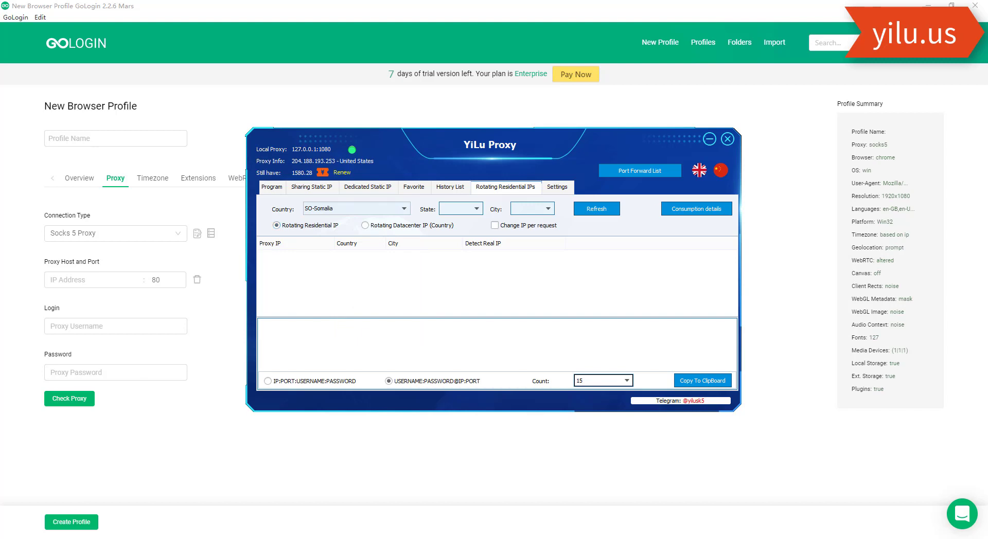
pyautogui.click(477, 208)
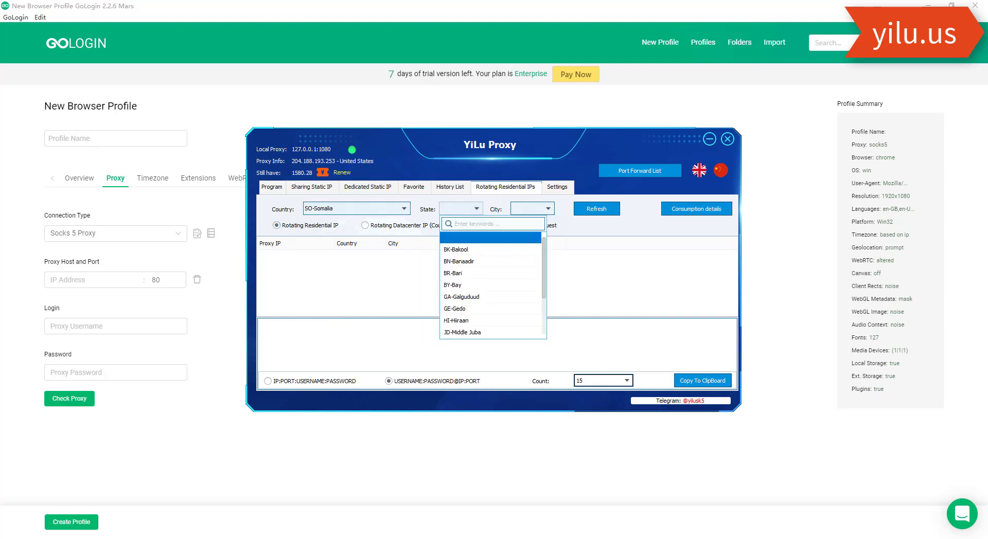
pyautogui.click(365, 225)
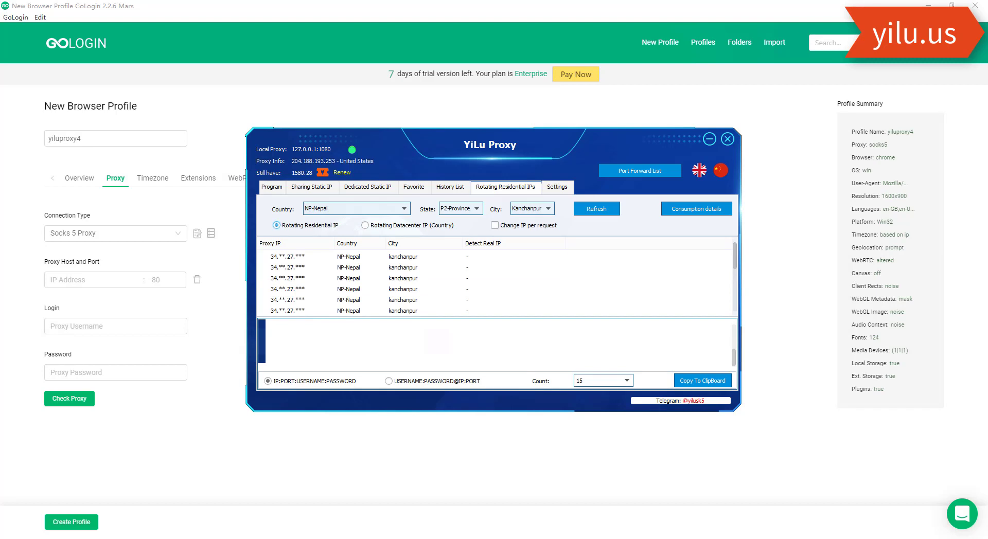
# Filter the Nepal rotating residential IPs by state P3-Bagmati and city Bhaktapur, and refresh the list.
pyautogui.click(403, 209)
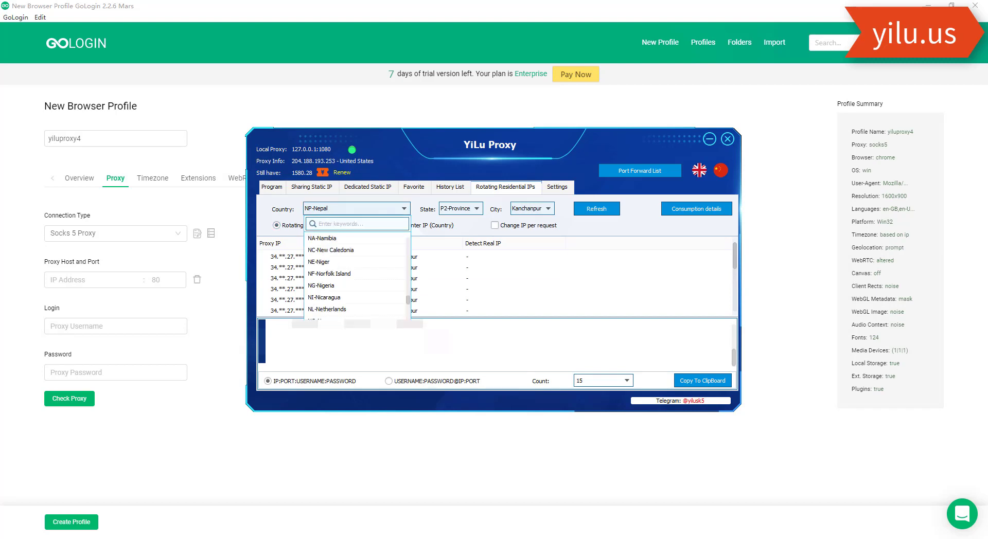
pyautogui.click(404, 209)
pyautogui.click(476, 209)
pyautogui.click(461, 273)
pyautogui.click(548, 208)
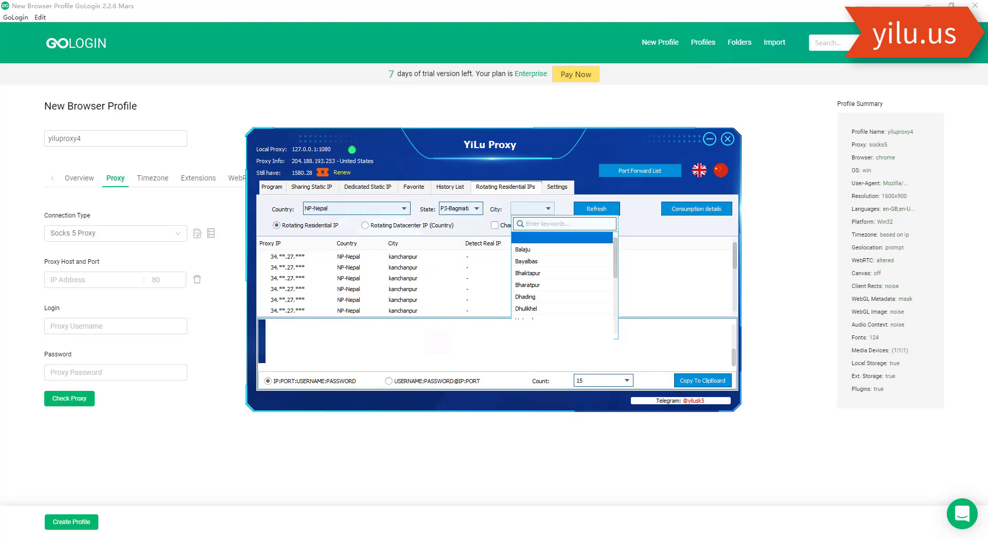
pyautogui.click(528, 274)
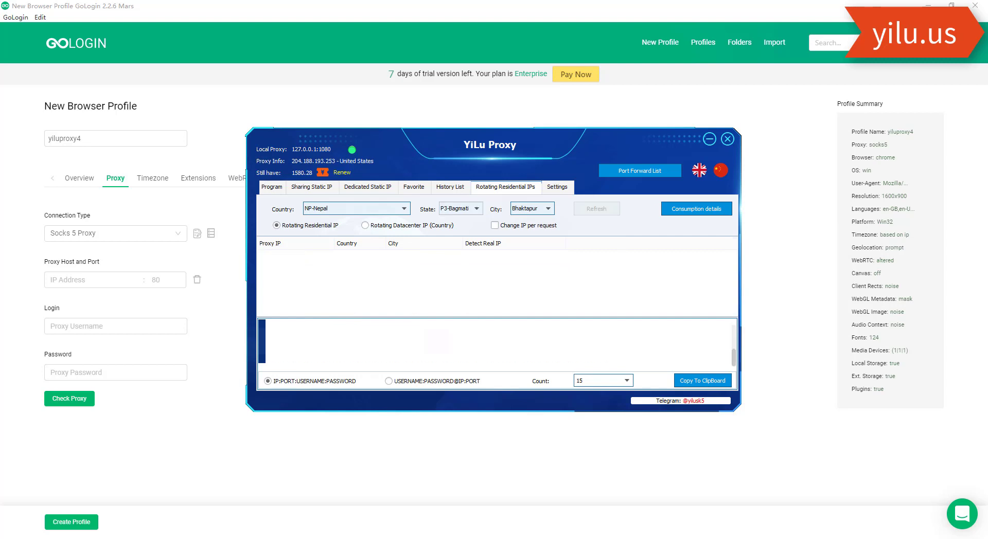
# Connect to the second Bhaktapur IP in the rotating residential list without DNS.
pyautogui.click(335, 267)
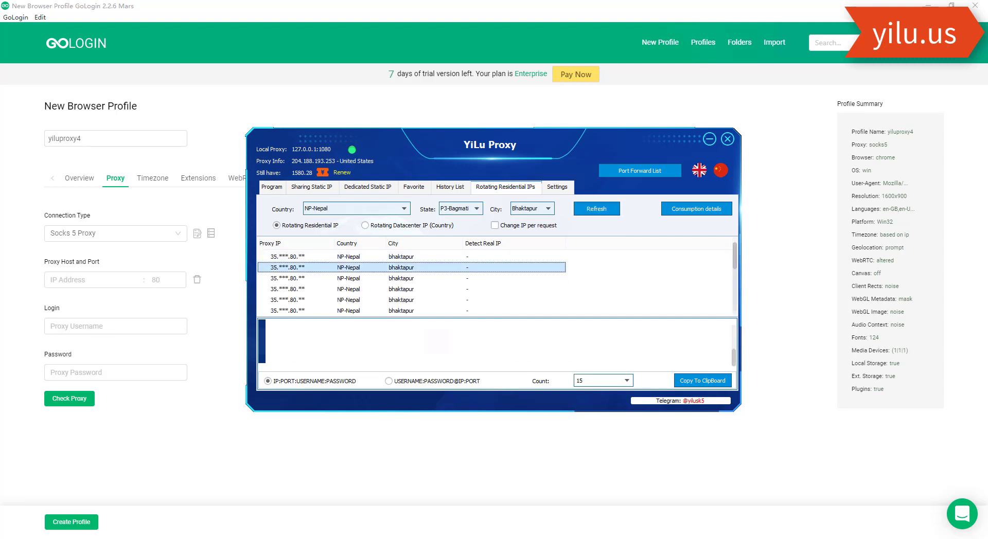
pyautogui.rightClick(335, 267)
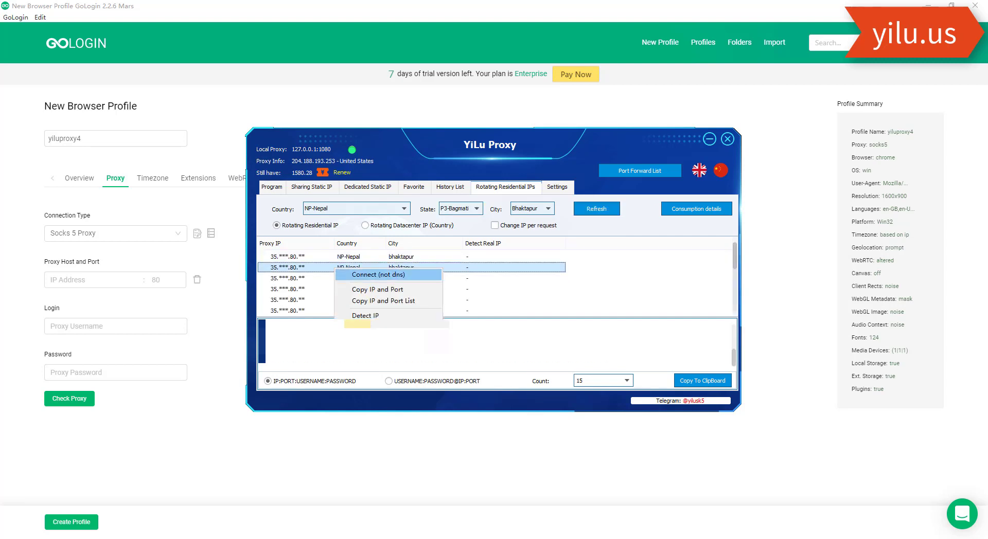
pyautogui.click(378, 275)
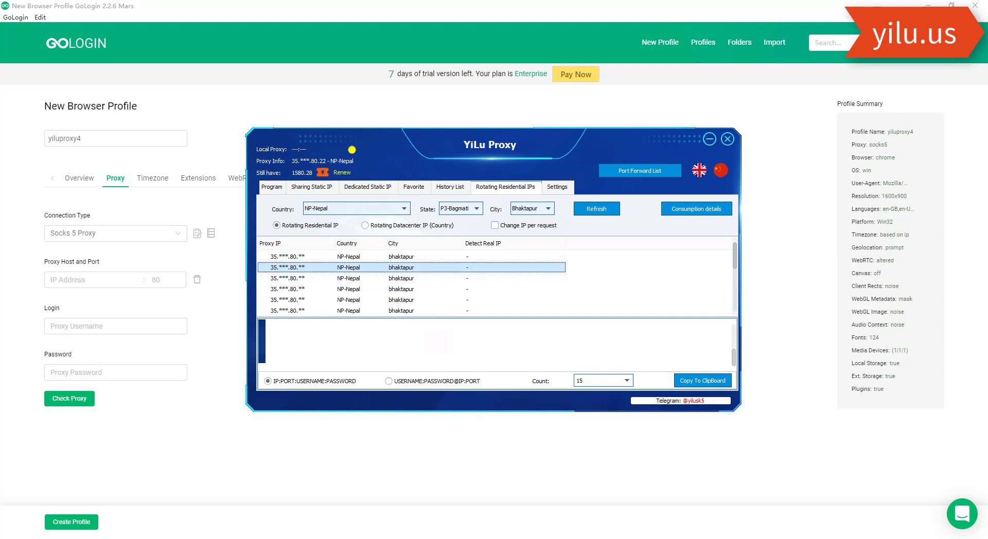
# Copy the selected Bhaktapur IP and port from YiLu Proxy into the GoLogin profile's host, port, login and password fields, and check the proxy.
pyautogui.rightClick(349, 267)
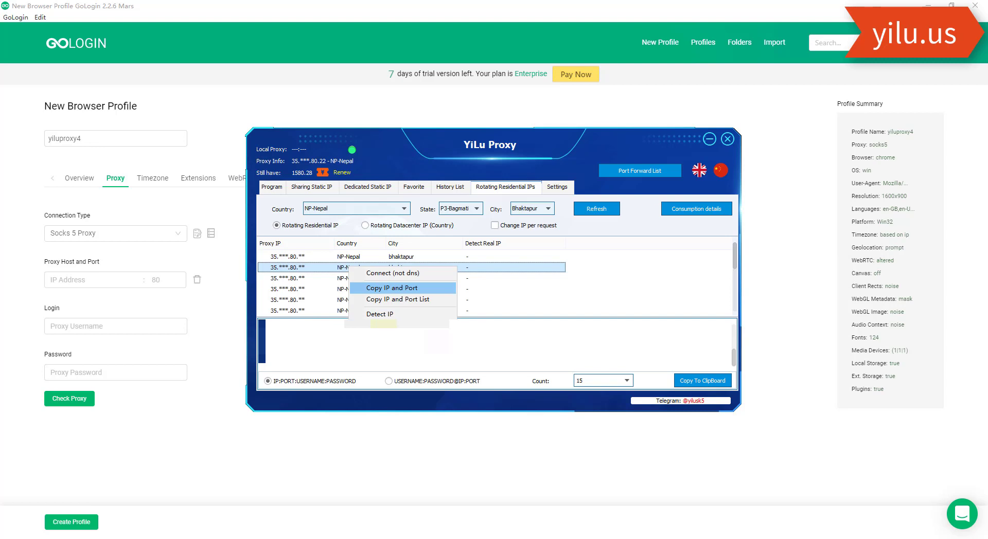
pyautogui.click(391, 287)
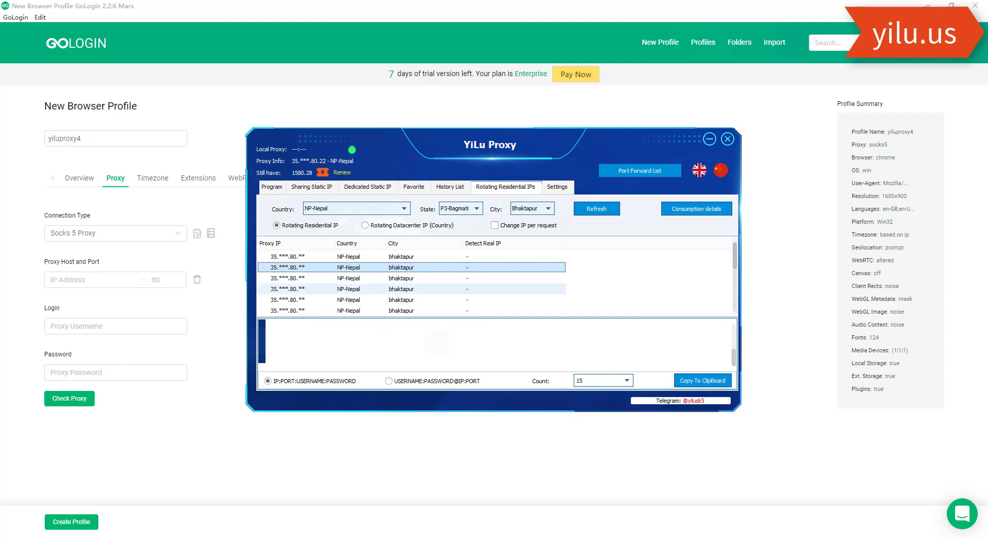
pyautogui.click(72, 401)
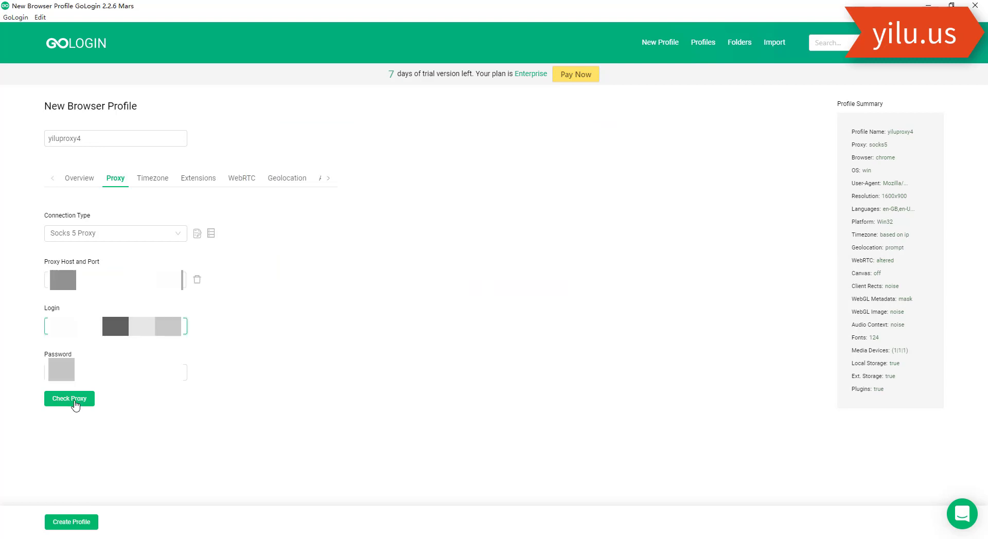
pyautogui.click(72, 401)
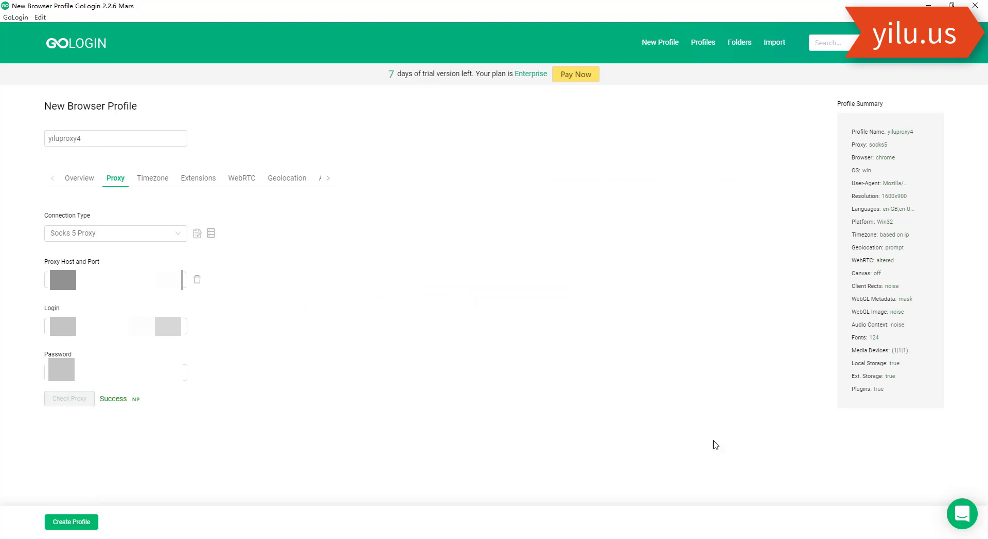
# Create the yiluproxy4 profile, launch its browser and maximize the browser window.
pyautogui.click(72, 522)
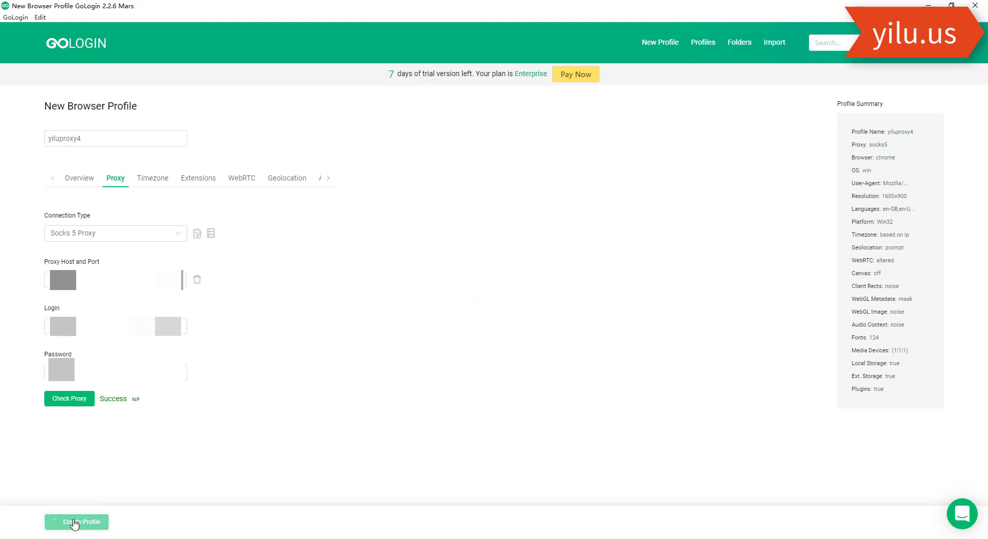
pyautogui.click(211, 183)
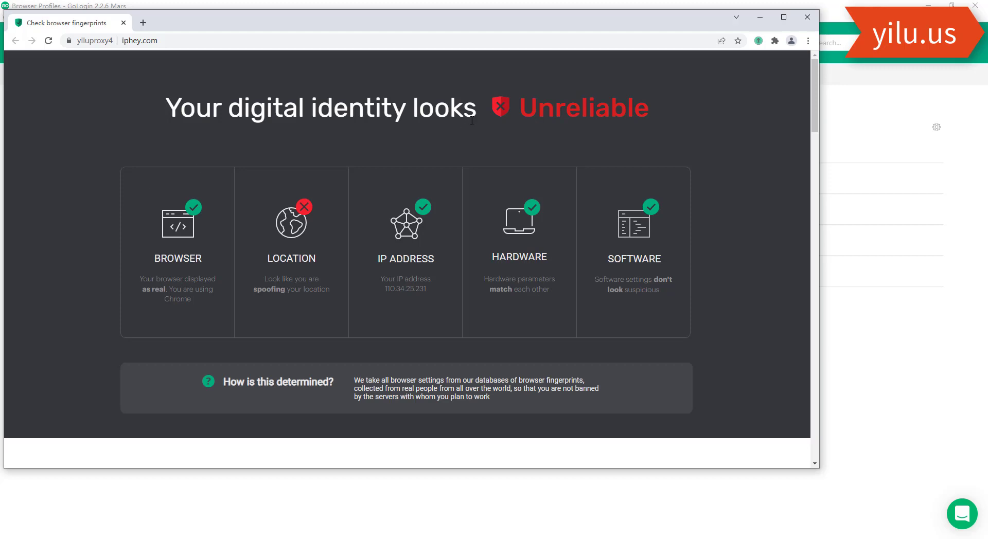
pyautogui.click(783, 17)
# Examine the browser, location and IP-address details in the iphey.com fingerprint report for the yiluproxy4 profile.
pyautogui.scroll(-1, 458, 323)
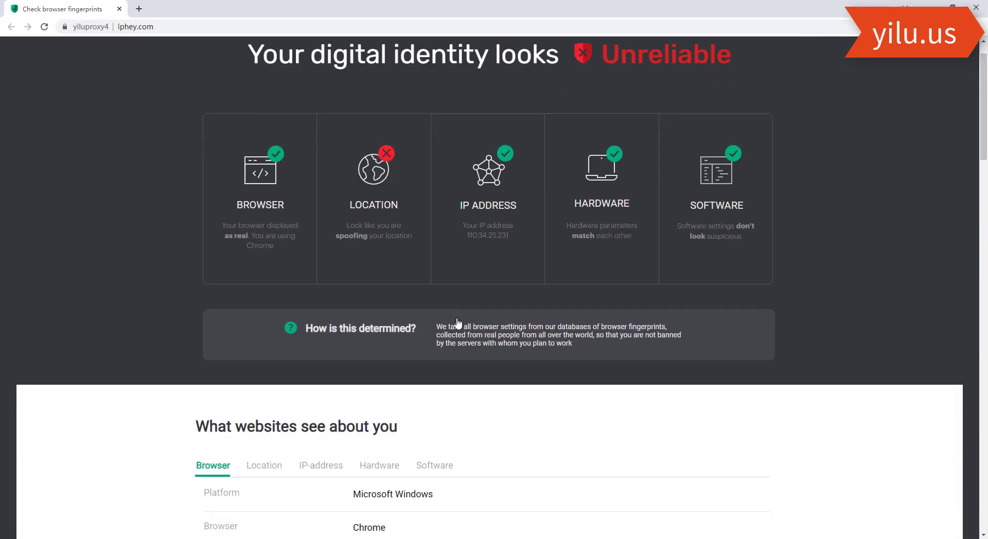
pyautogui.scroll(-8, 457, 323)
pyautogui.scroll(2, 457, 319)
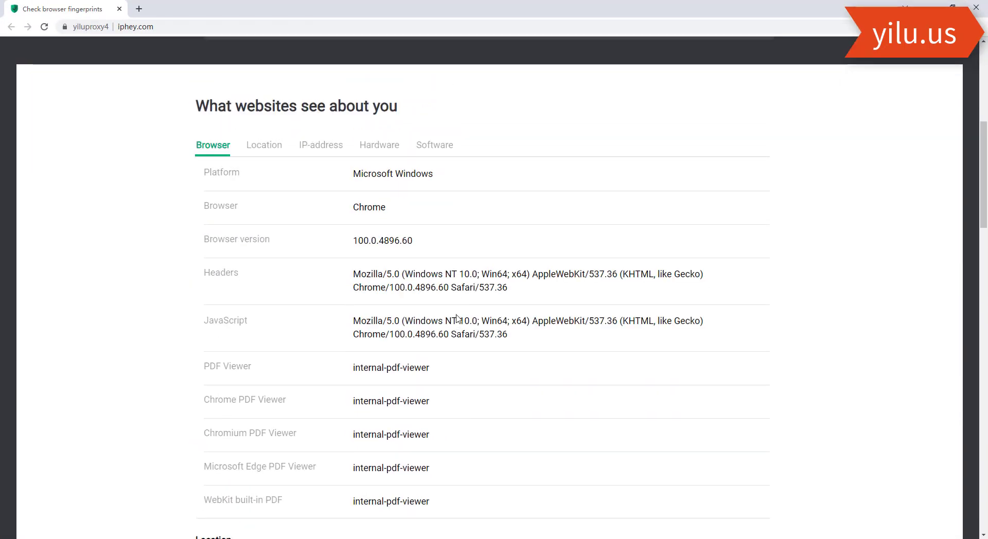
pyautogui.scroll(-8, 456, 319)
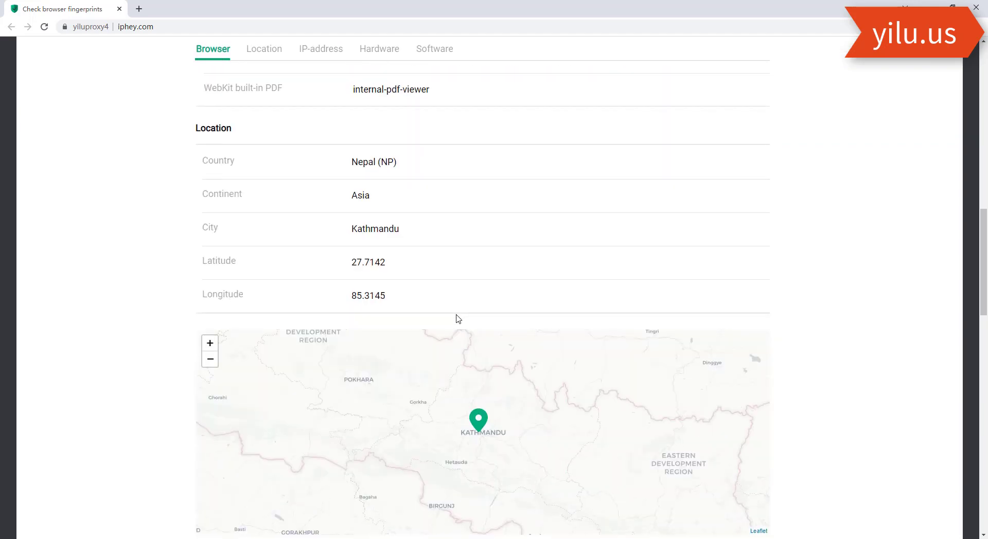
pyautogui.scroll(-7, 458, 319)
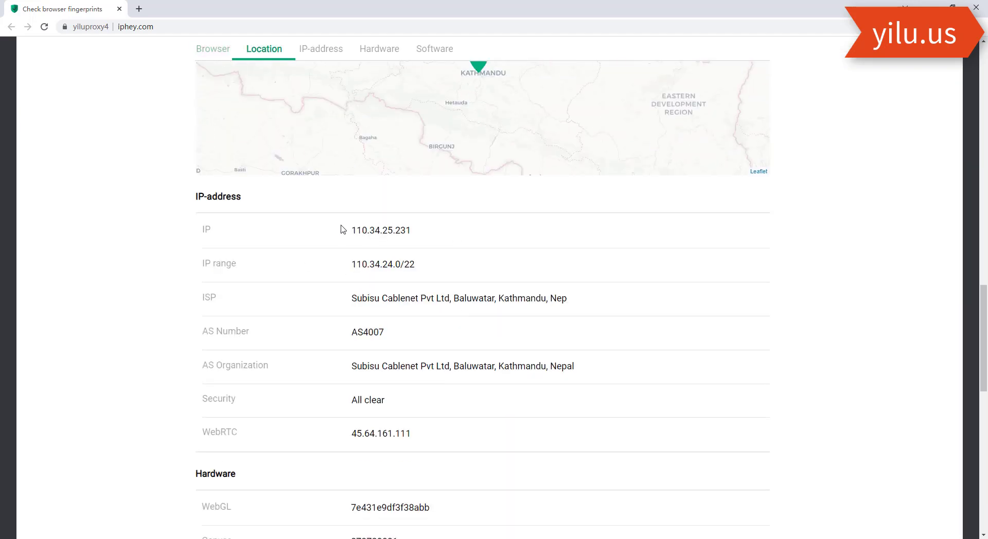
pyautogui.moveTo(340, 230); pyautogui.dragTo(455, 230)
pyautogui.click(437, 238)
pyautogui.scroll(8, 419, 288)
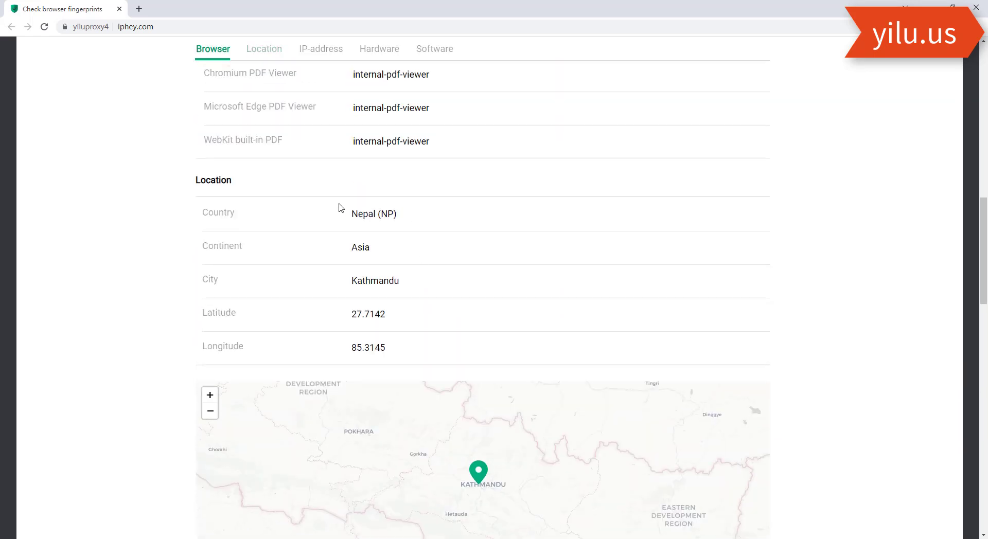
pyautogui.scroll(1, 528, 356)
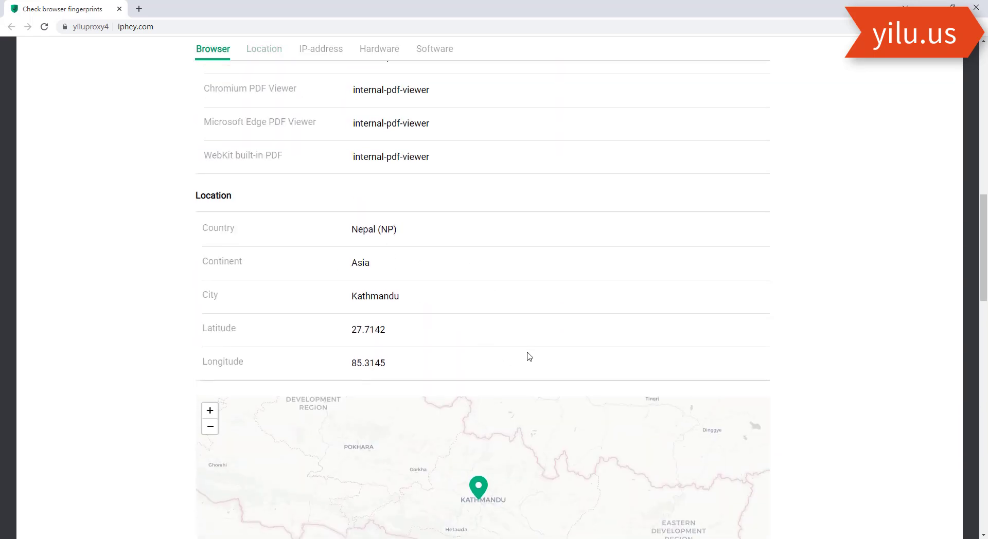
pyautogui.scroll(13, 529, 356)
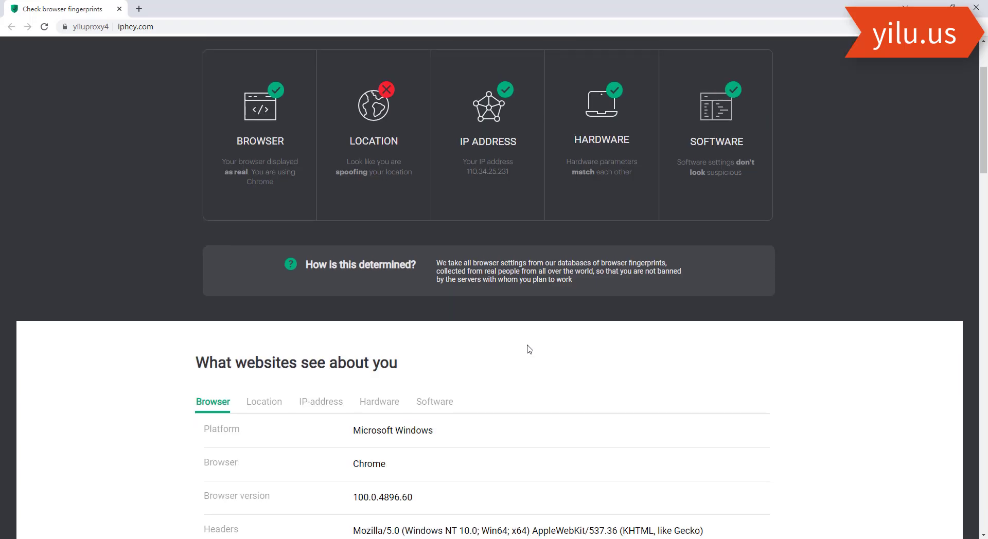
pyautogui.scroll(-8, 528, 348)
pyautogui.scroll(4, 519, 343)
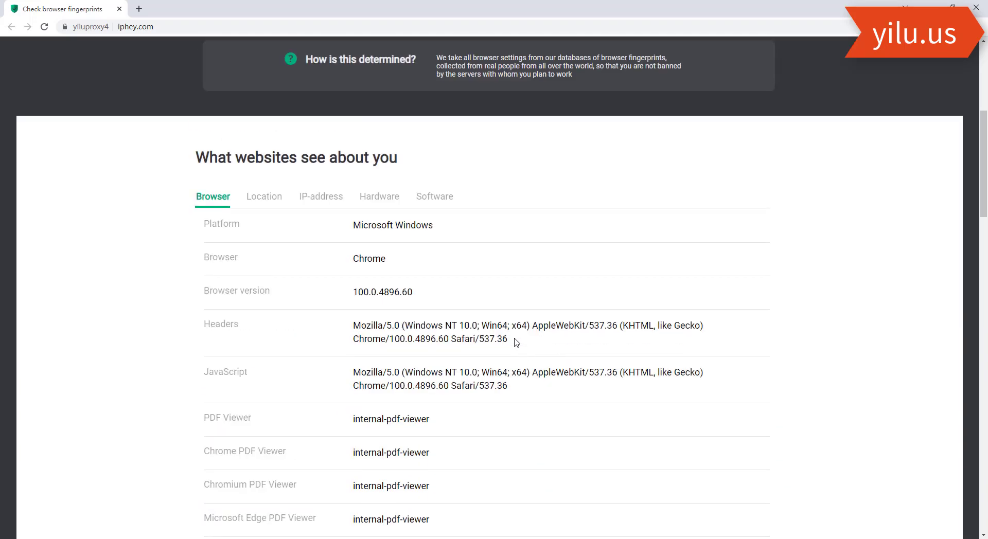
pyautogui.scroll(-9, 514, 339)
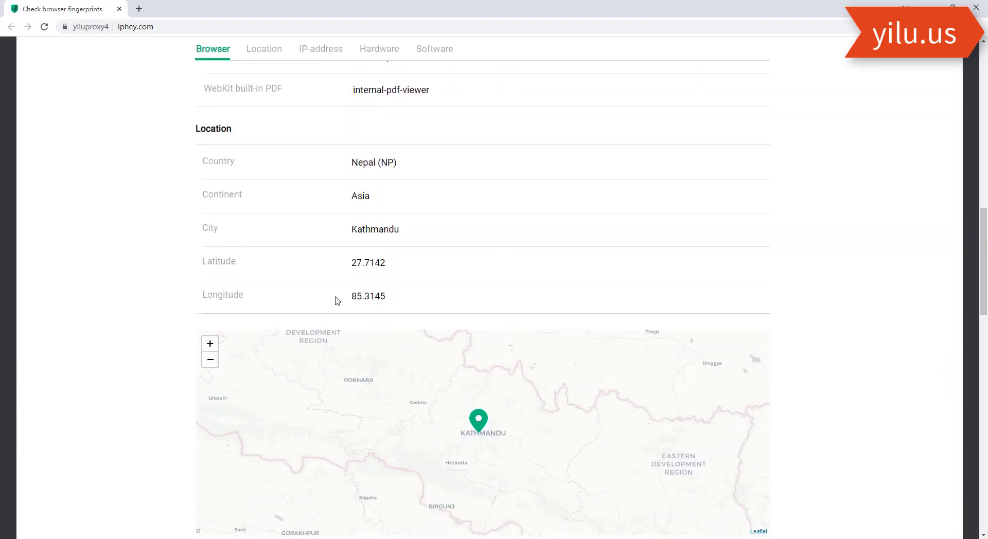
pyautogui.scroll(-6, 360, 314)
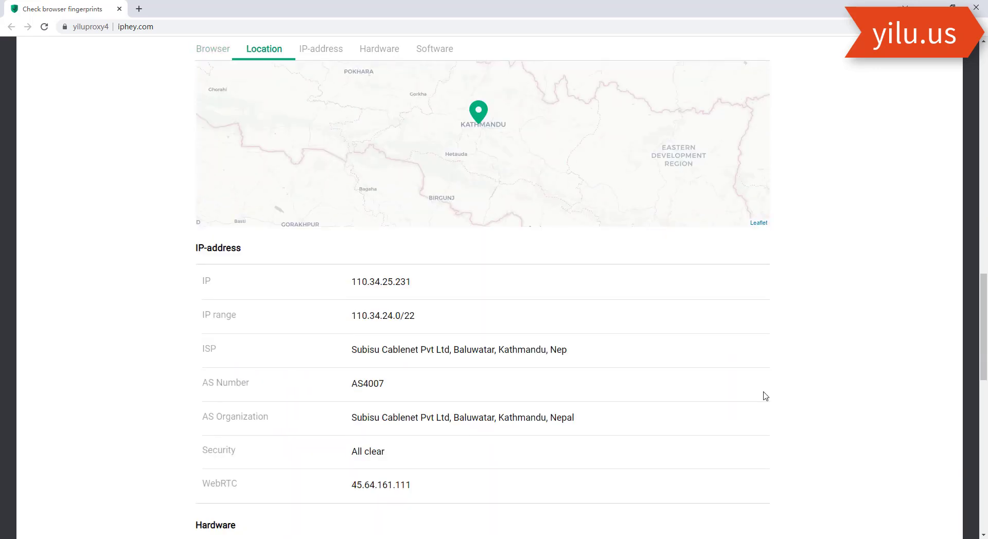